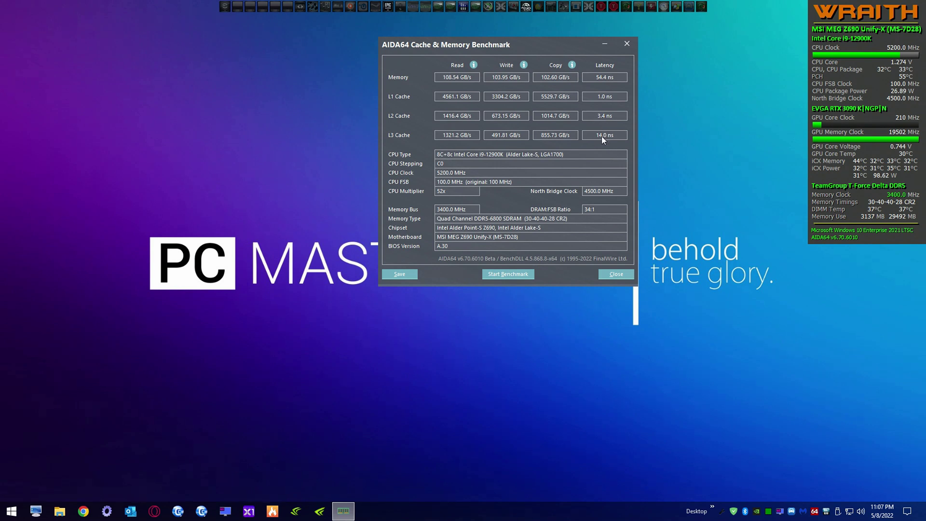
- Close the AIDA64 benchmark window showing 108.54 GB/s read and 54.4 ns latency
left_click(620, 275)
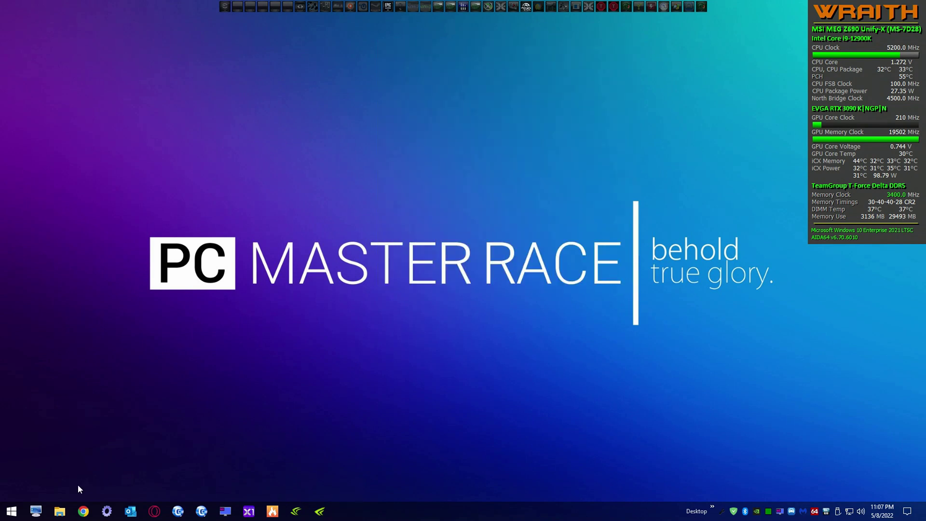
- Restart Windows from the Start menu's Shut down options to boot into the BIOS
left_click(7, 515)
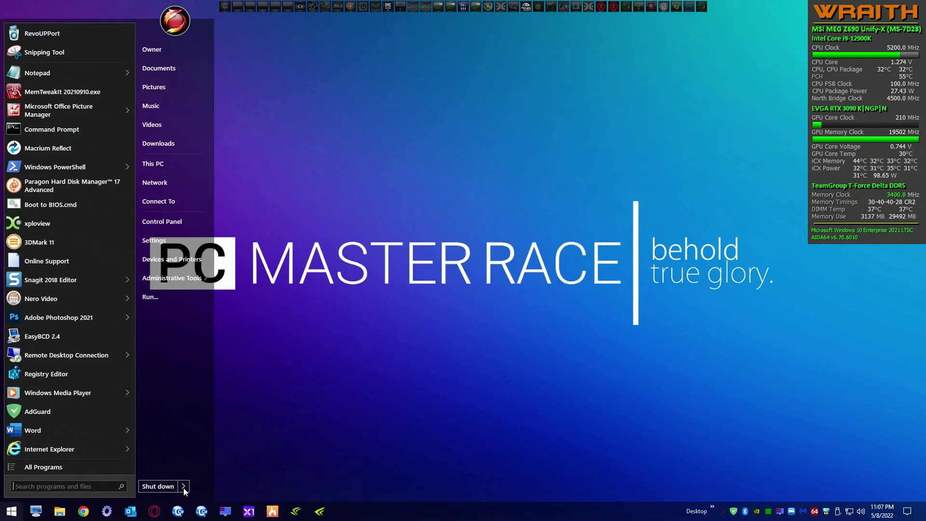
mouse_move(184, 489)
left_click(214, 473)
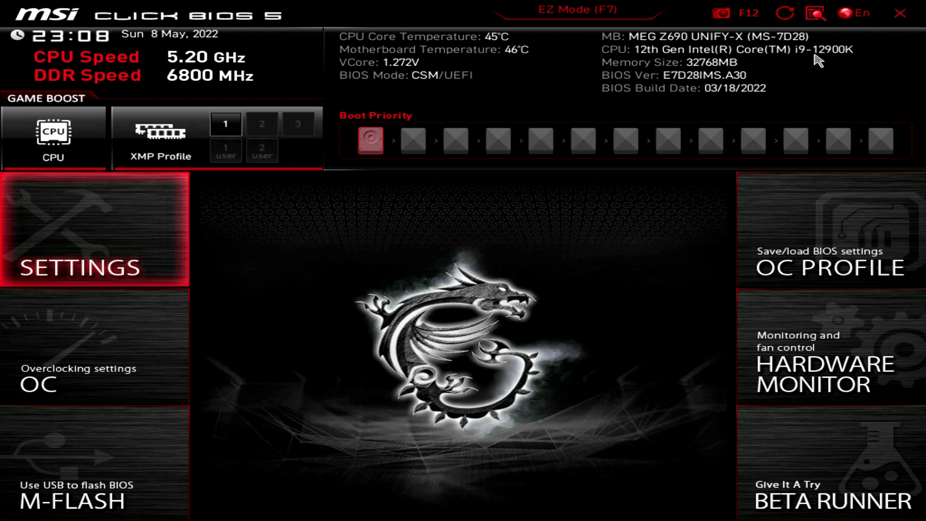
- Enter OC and review ratio, base clock, DRAM frequency and voltage settings down to MEMORY-Z
key("Down")
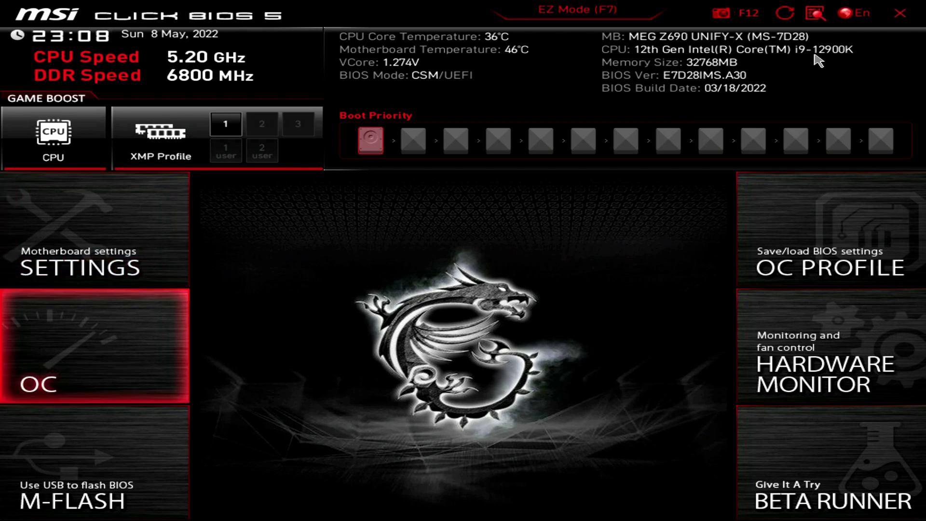
key("Return")
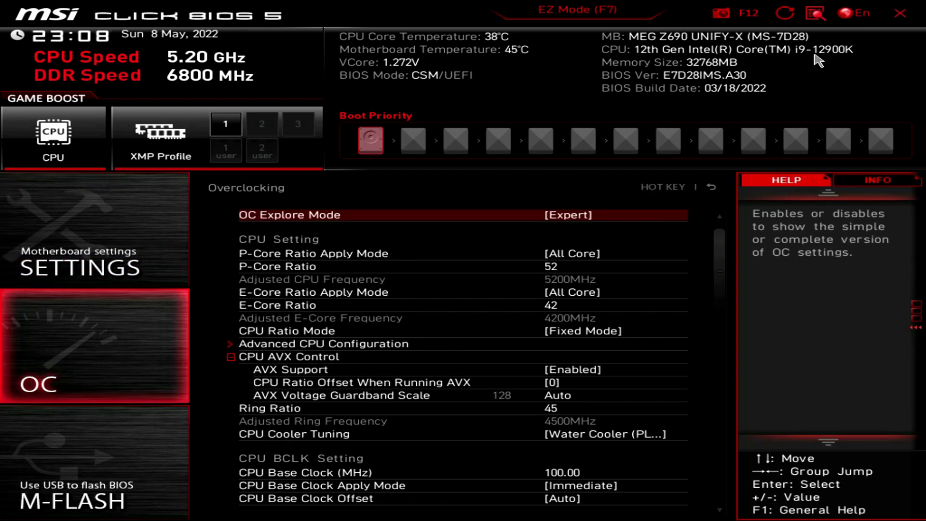
key("Down")
key("Down")
key("Down")
key("Down")
key("Down")
key("Down")
key("Down")
key("Down")
key("Down")
key("Down")
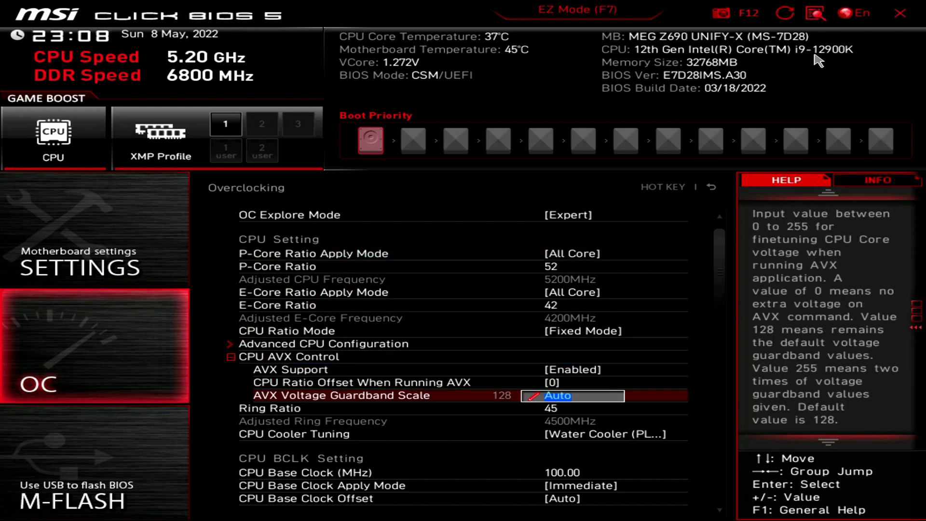
key("Down")
key("Down")
key("Down")
key("Down")
key("Down")
key("Down")
key("Down")
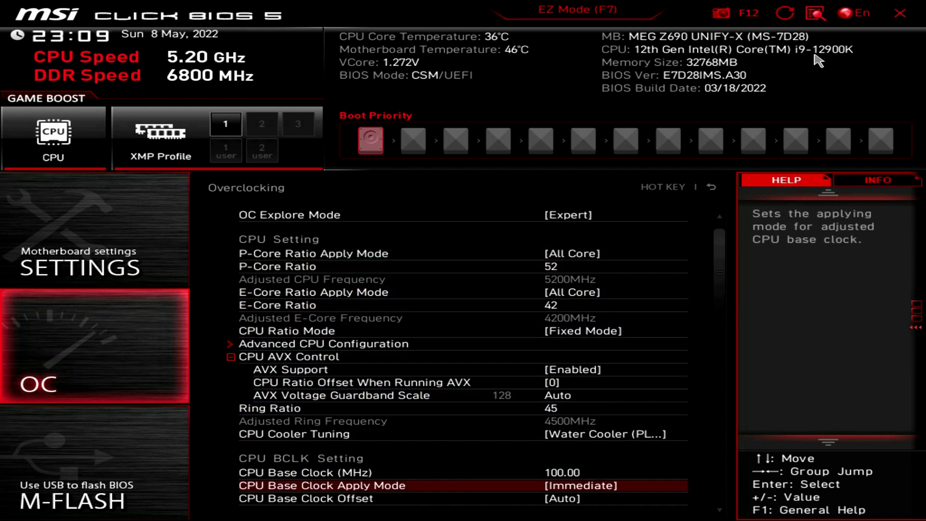
key("Down")
key("Down")
key("Down")
key("Down")
key("Down")
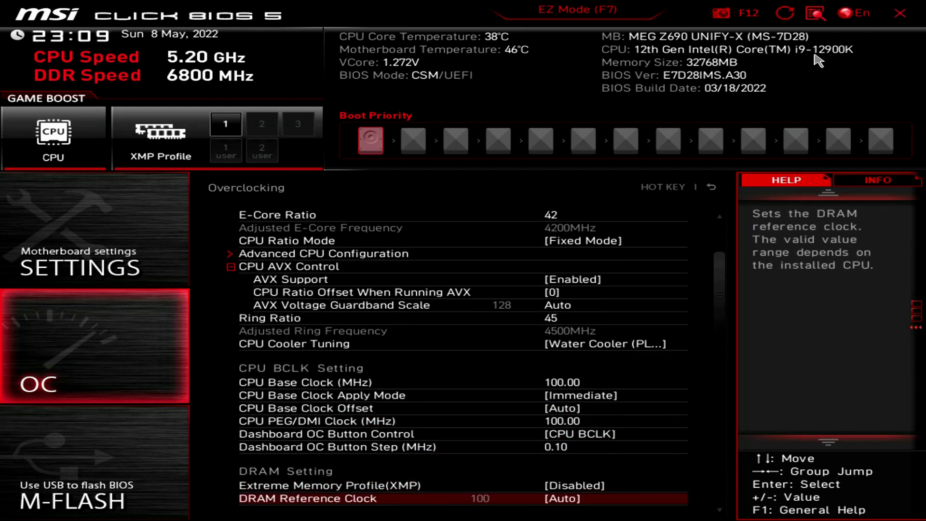
key("Down")
key("Down")
key("Down")
key("Down")
key("Down")
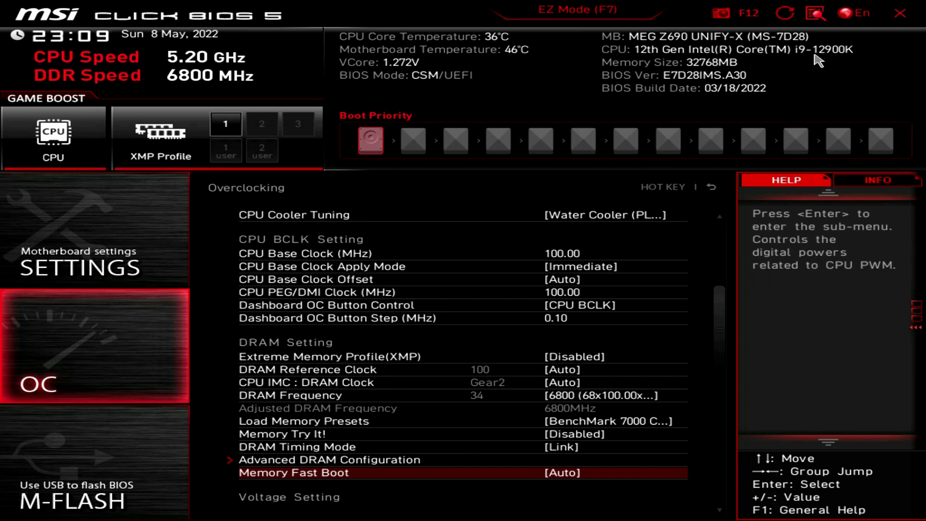
key("Down")
key("Down")
key("Down")
key("Down")
key("Down")
key("Down")
key("Down")
key("Down")
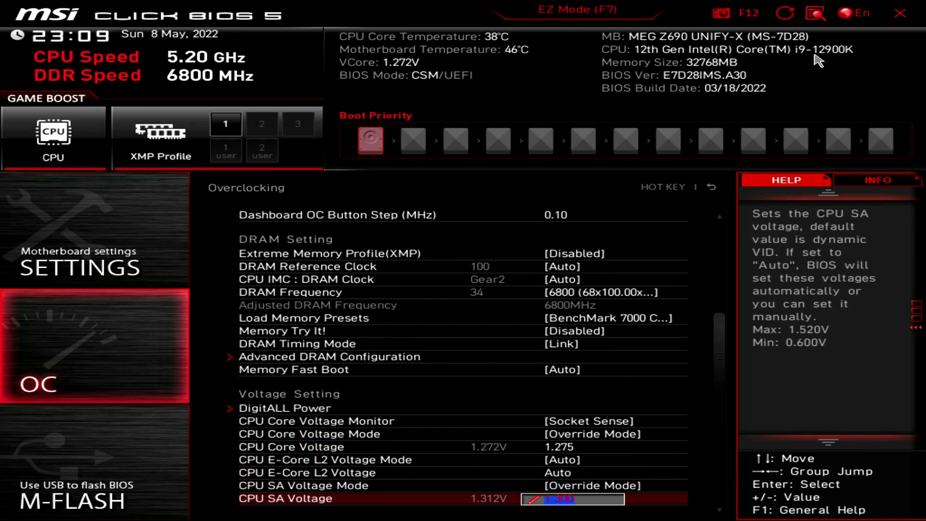
key("Down")
key("Down")
key("Down")
key("Down")
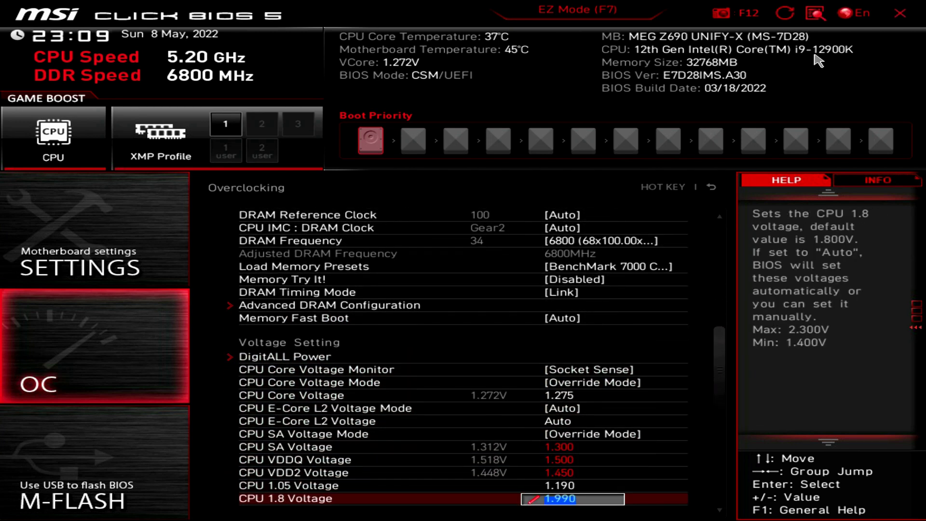
key("Down")
key("Down")
key("Down")
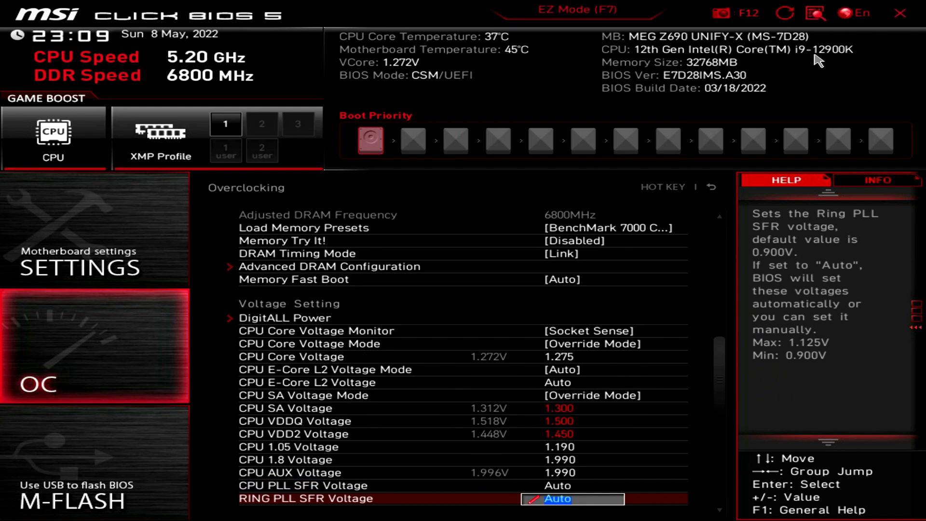
key("Down")
key("Down")
key("Down")
key("Down")
key("Down")
key("Down")
key("Down")
key("Down")
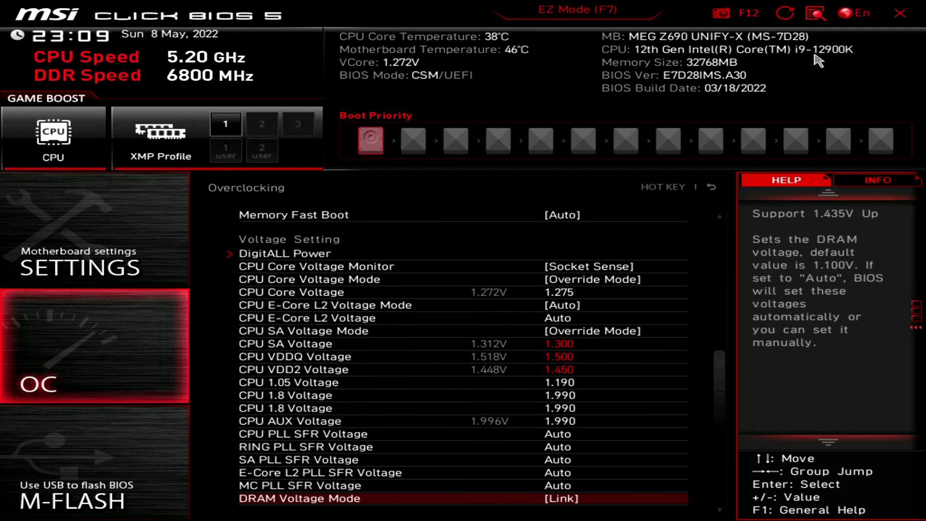
key("Down")
key("Down")
key("Down")
key("Down")
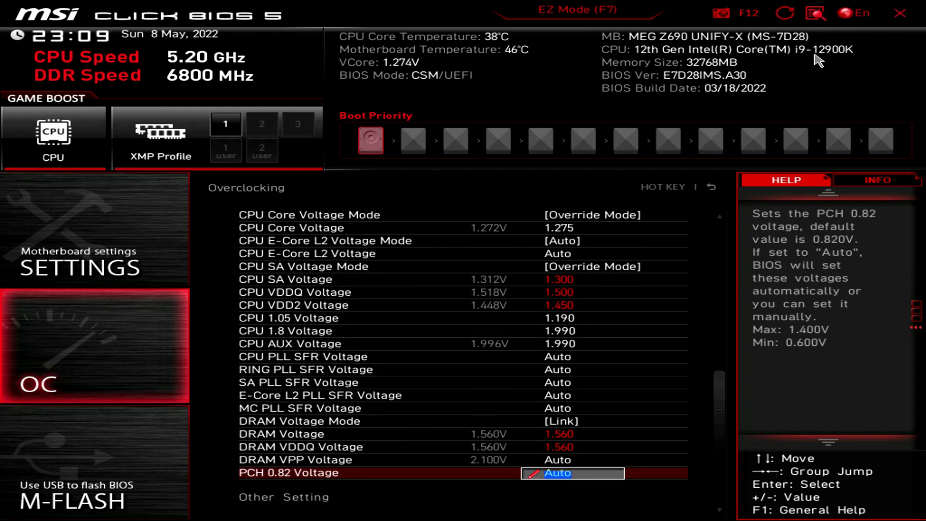
key("Down")
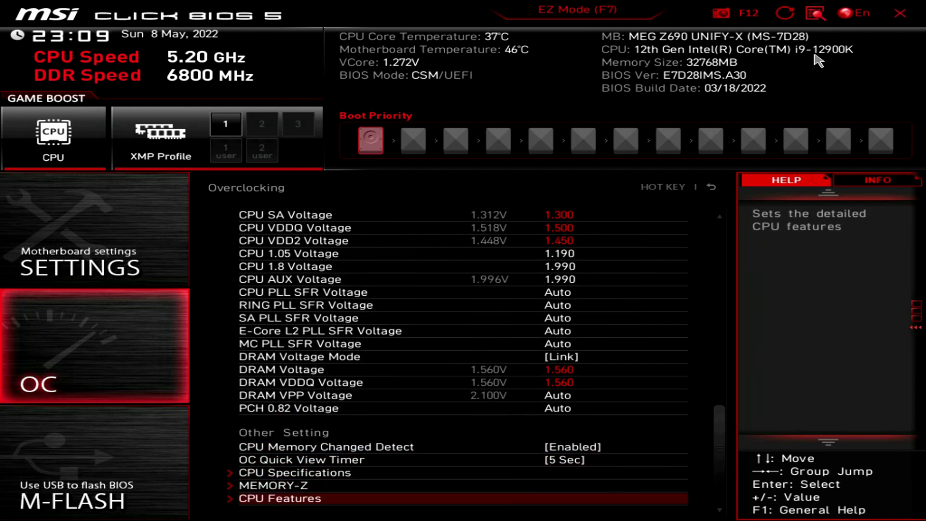
- Check the Intel Virtualization and VT-D options in CPU Features without changes
key("Return")
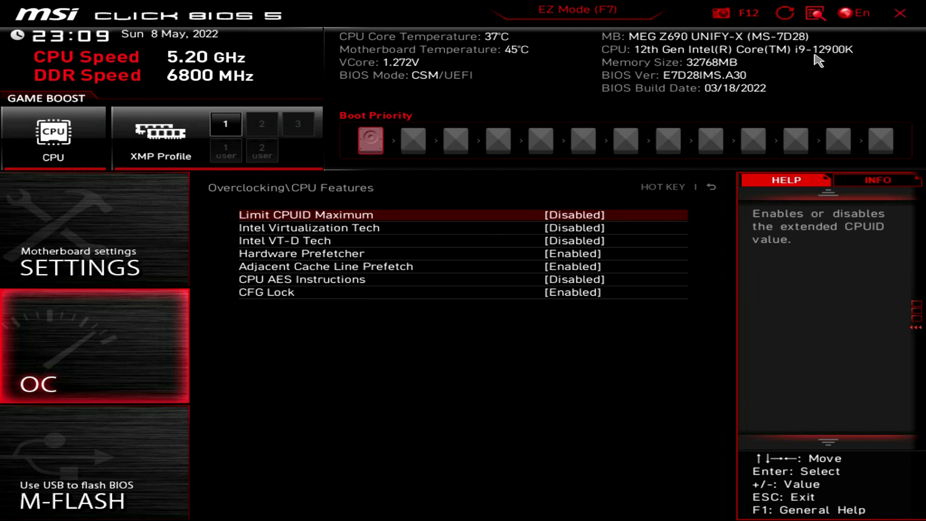
key("Down")
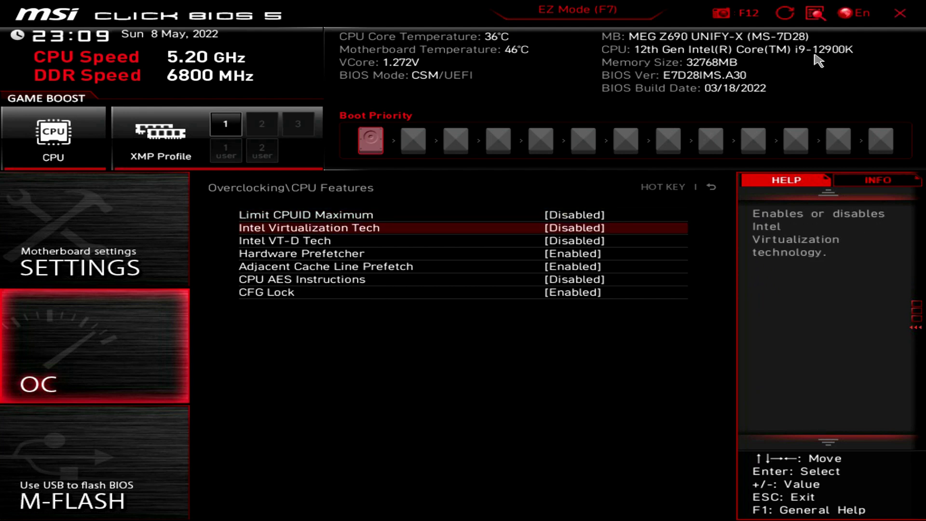
key("Down")
key("Down")
key("Down")
key("Down")
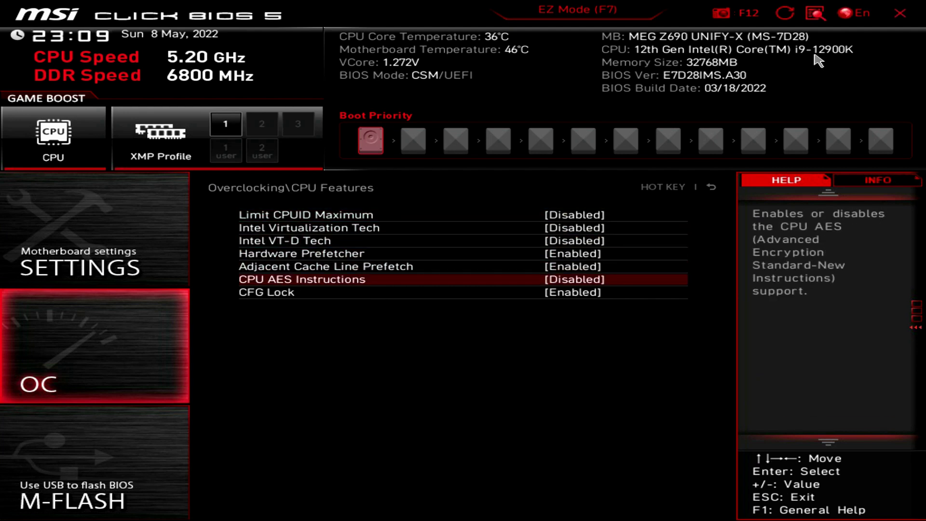
key("Escape")
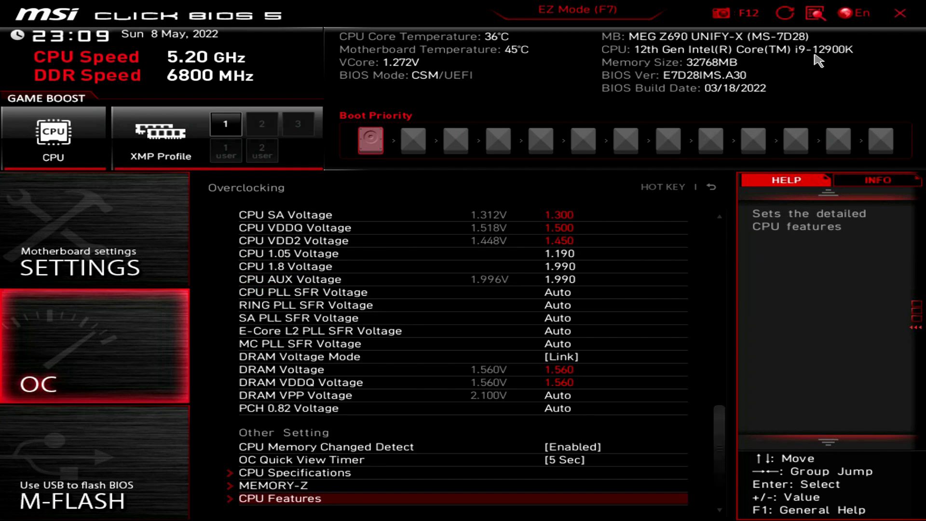
- Select and enter the Advanced CPU Configuration page from the Overclocking list
key("Down")
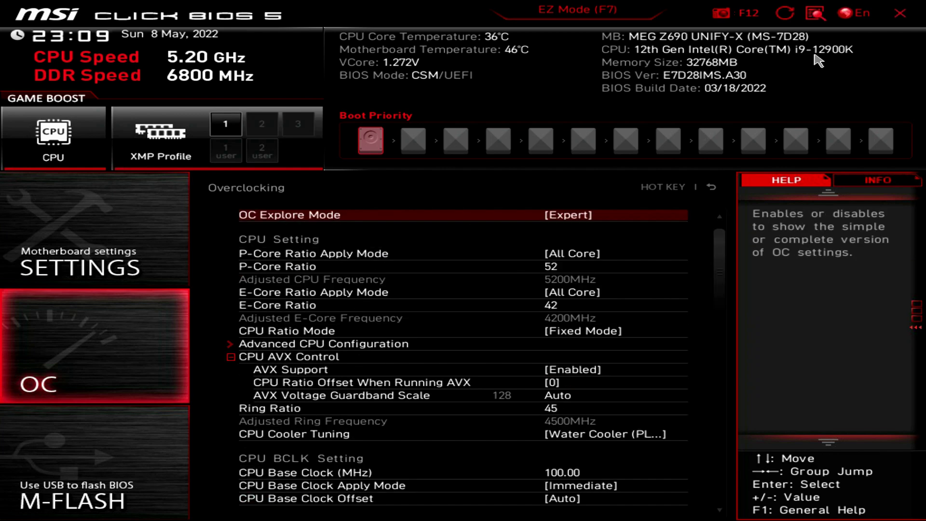
key("Down")
key("Down")
key("Down")
key("Down")
key("Down")
key("Down")
key("Down")
key("Down")
key("Down")
key("Up")
key("Up")
key("Up")
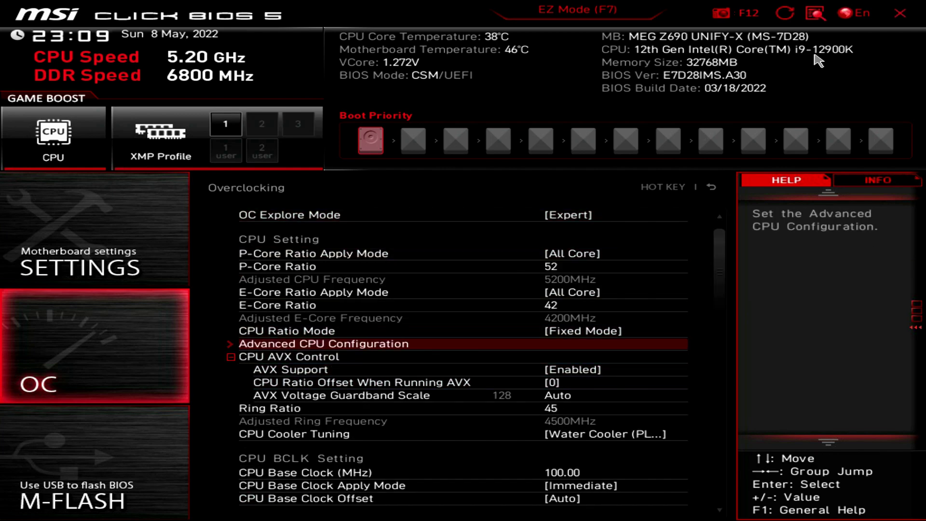
key("Return")
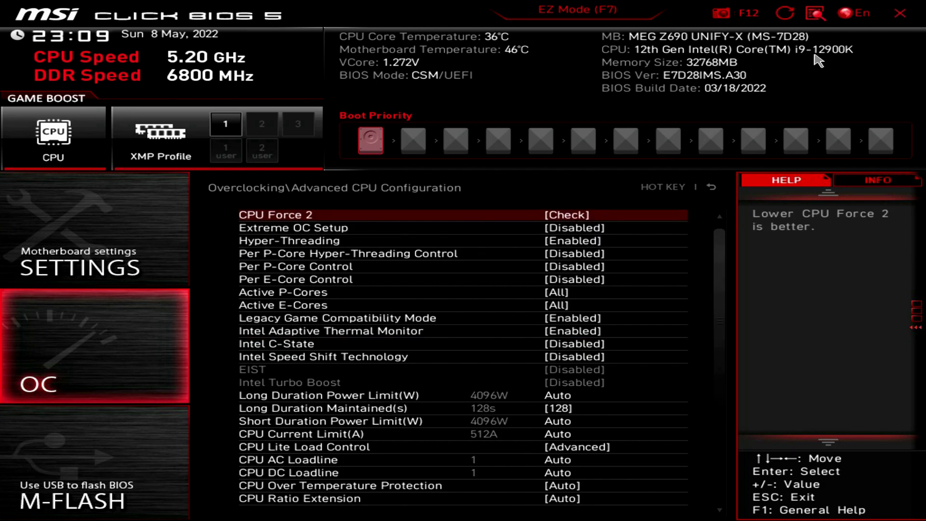
- Review Advanced CPU Configuration from Extreme OC Setup and power limits down to DMI Link Speed
key("Down")
key("Down")
key("Down")
key("Down")
key("Down")
key("Down")
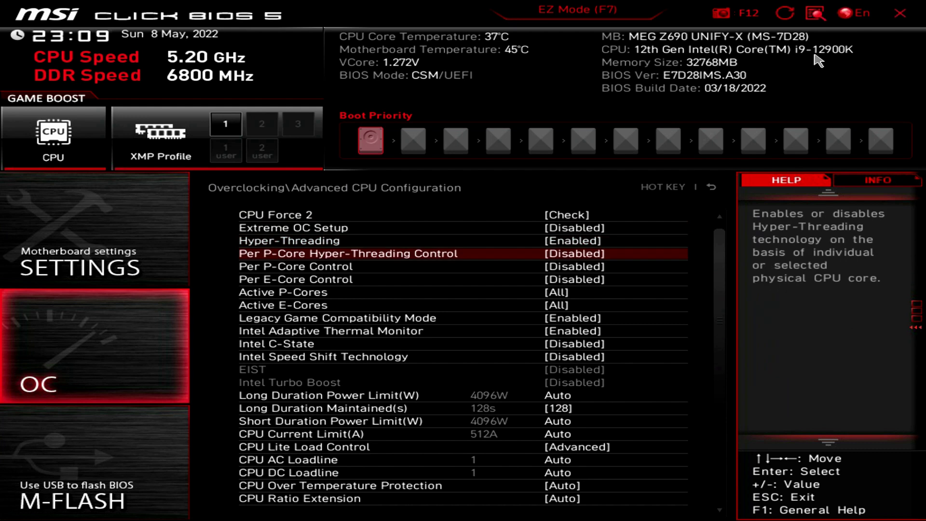
key("Down")
key("Down")
key("Down")
key("Down")
key("Down")
key("Down")
key("Down")
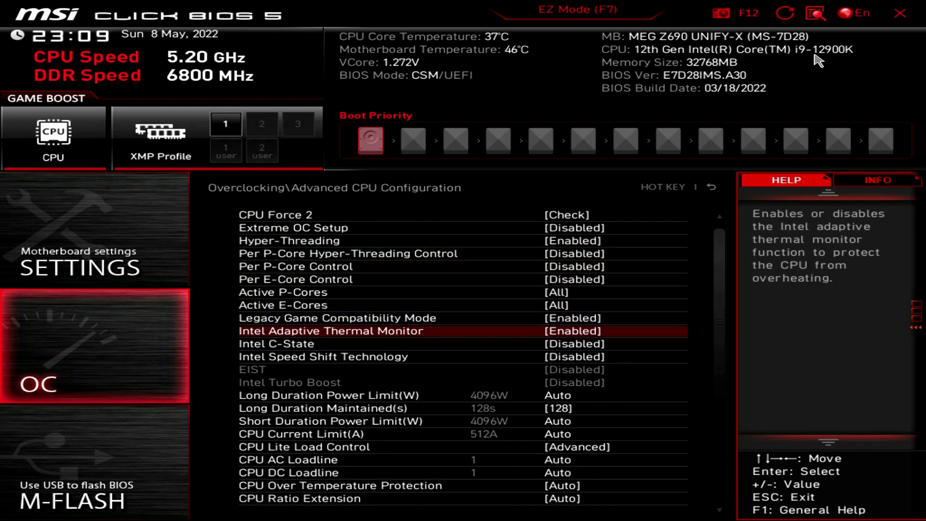
key("Down")
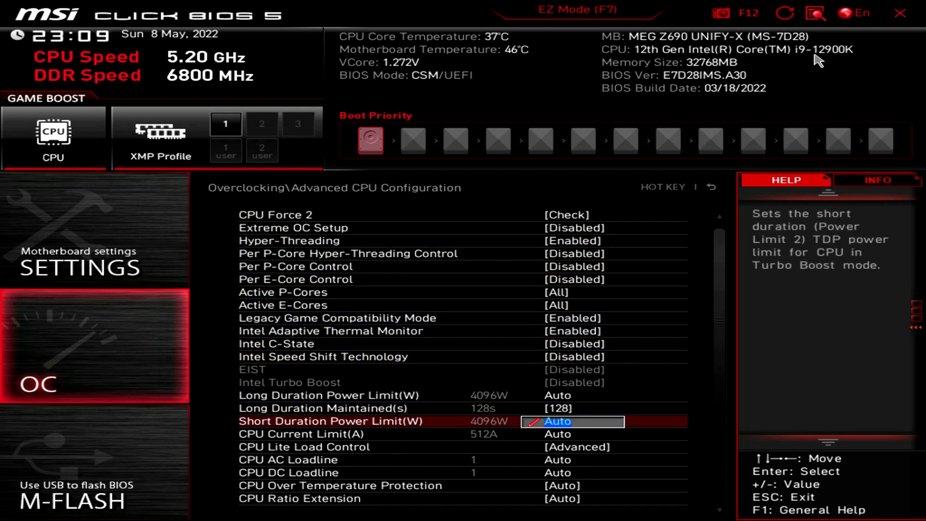
key("Down")
key("Down")
key("Down")
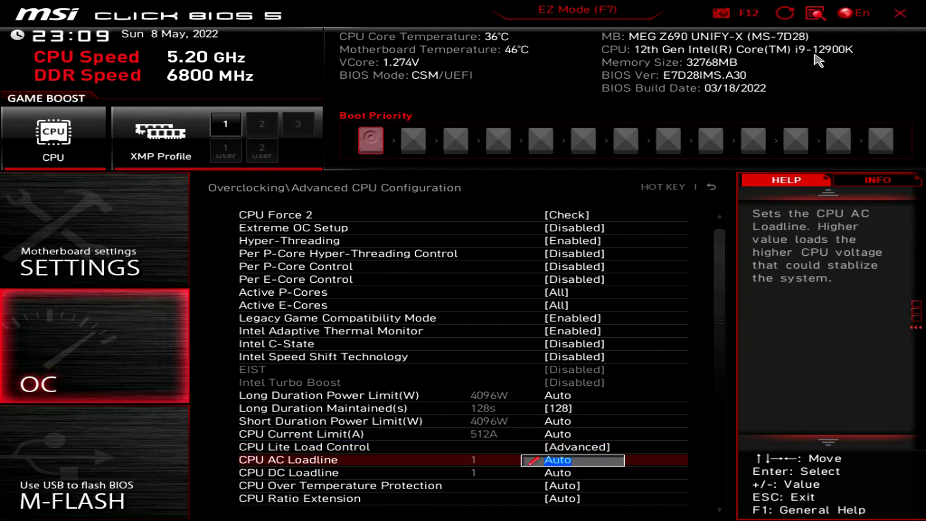
key("Down")
key("Down")
key("Down")
key("Down")
key("Down")
key("Down")
key("Down")
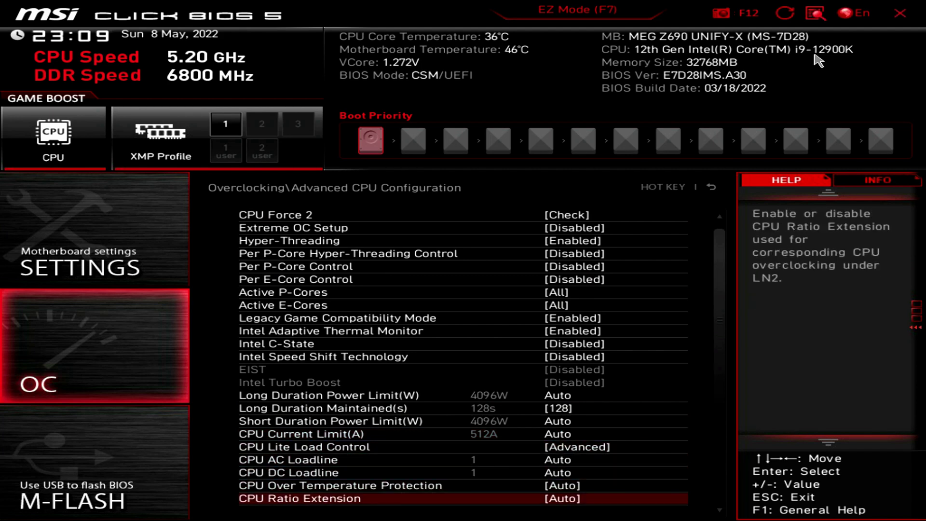
key("Down")
key("Down")
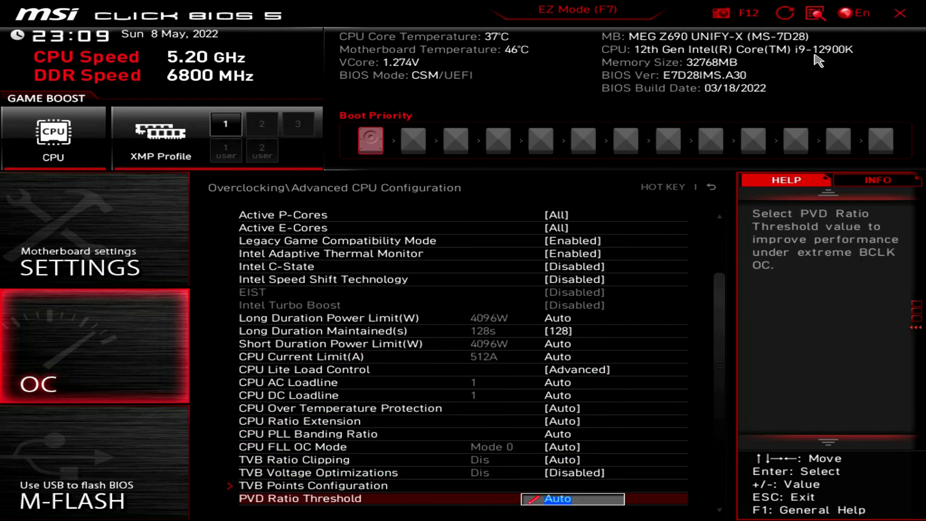
key("Down")
key("Down")
key("Down")
key("Down")
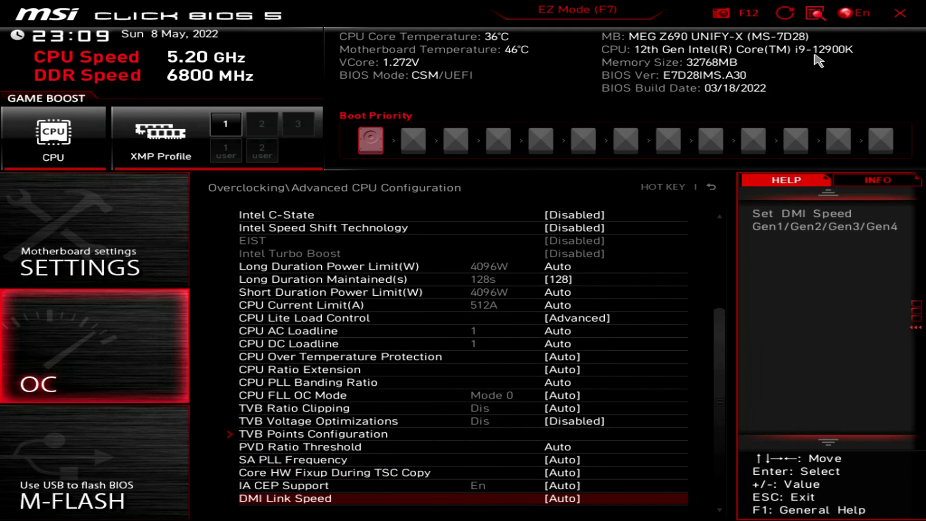
key("Down")
- Look at TVB Points Configuration unchanged, then go back to the main Overclocking page
key("Up")
key("Up")
key("Up")
key("Up")
key("Up")
key("Up")
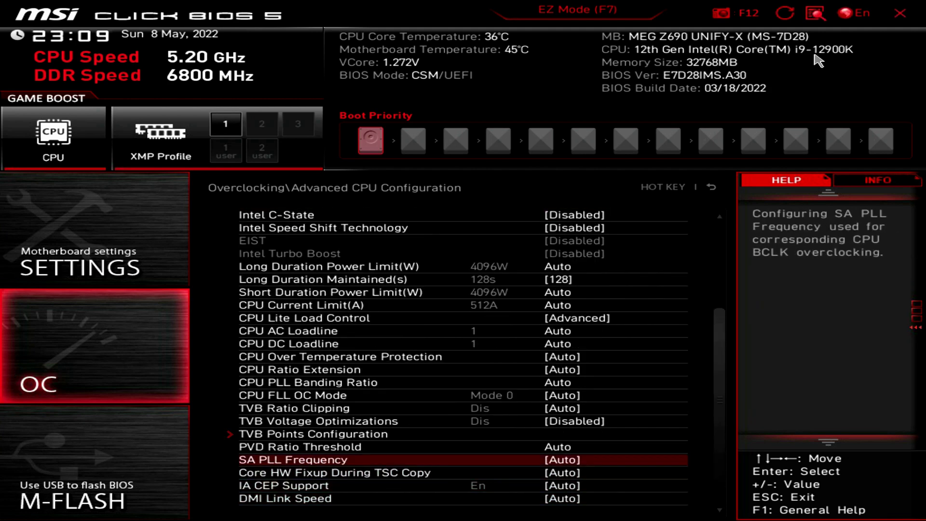
key("Return")
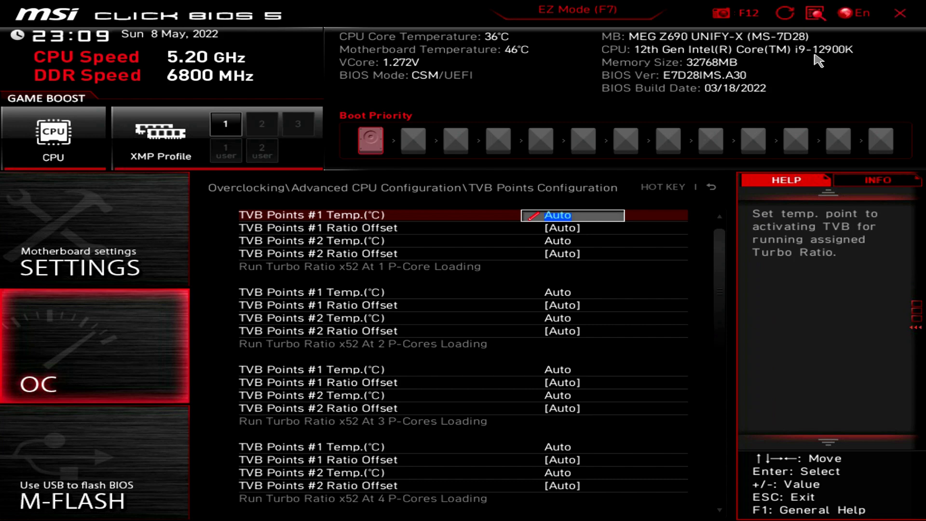
key("Escape")
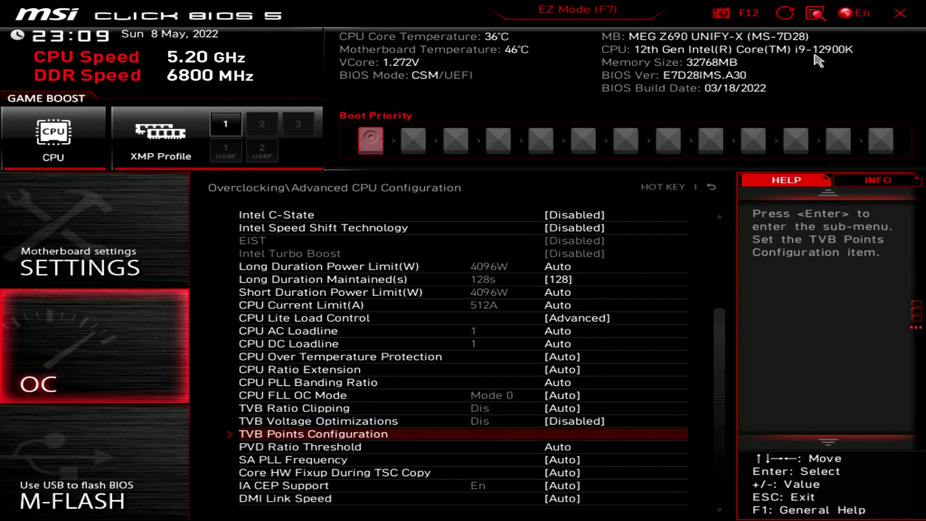
key("Up")
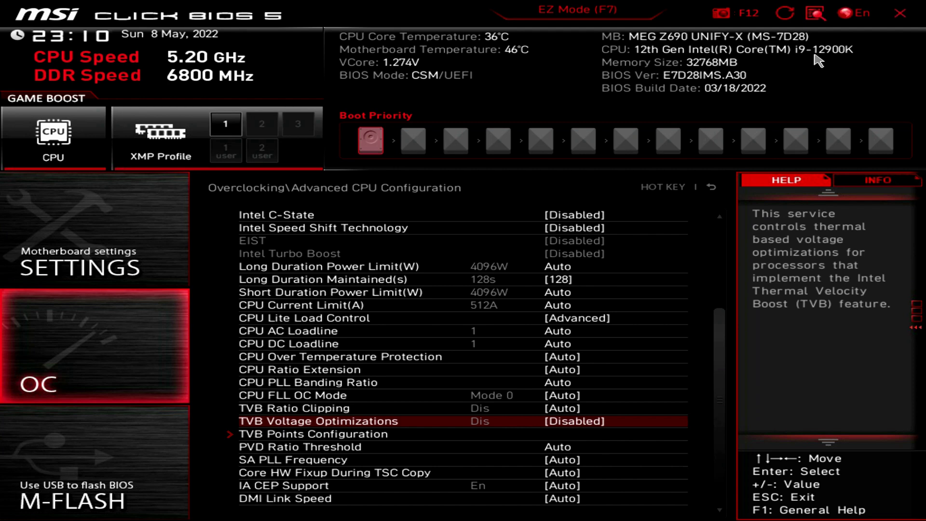
key("Down")
key("Down")
key("Down")
key("Down")
key("Down")
key("Down")
key("Down")
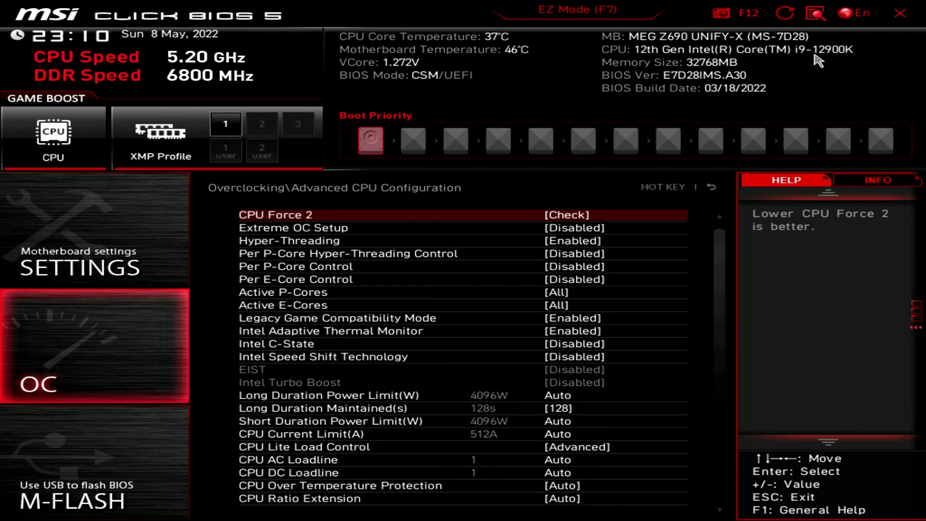
key("Escape")
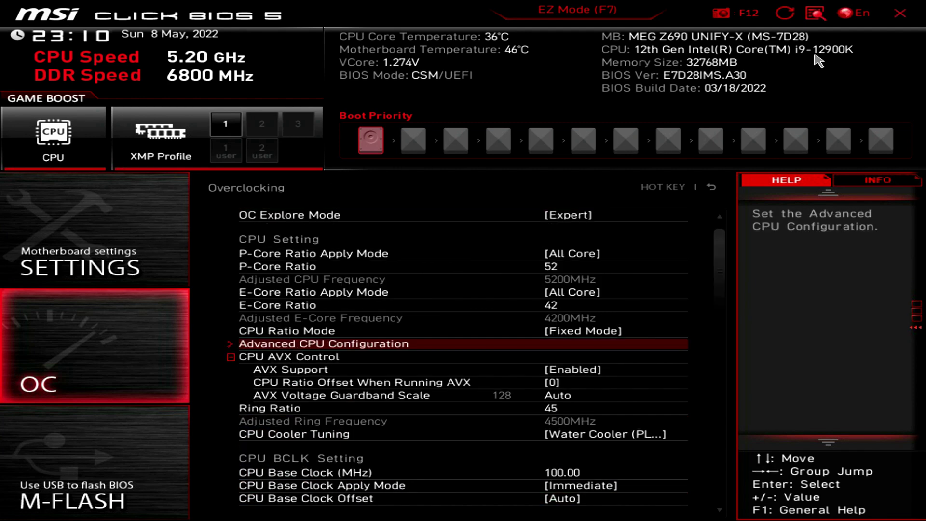
- Check the DigitALL Power settings, including CPU AUX Loadline Calibration, without changes
key("Down")
key("Down")
key("Down")
key("Down")
key("Down")
key("Down")
key("Down")
key("Down")
key("Down")
key("Down")
key("Down")
key("Down")
key("Down")
key("Down")
key("Down")
key("Down")
key("Down")
key("Down")
key("Down")
key("Down")
key("Down")
key("Down")
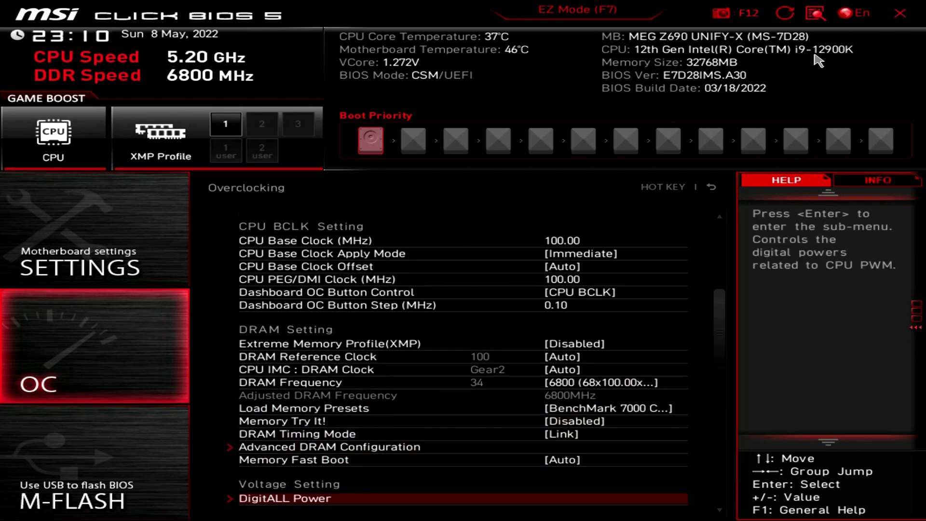
key("Return")
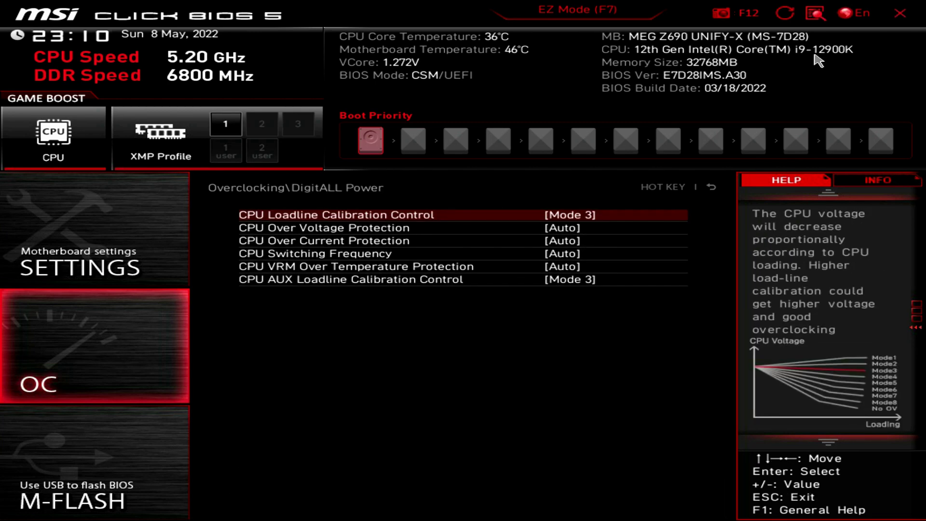
key("Down")
key("Down")
key("Down")
key("Down")
key("Down")
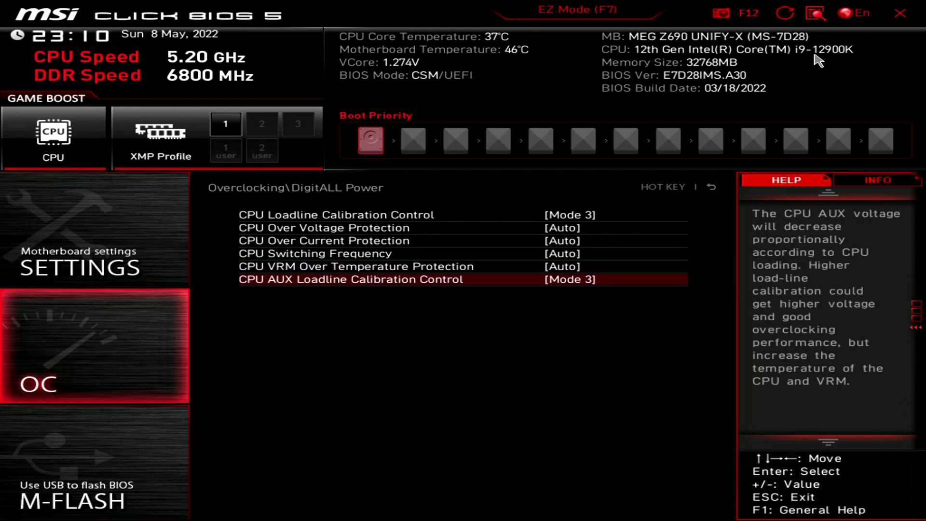
key("Escape")
- Open Advanced DRAM Configuration to show tCL 30, tRCD 40 and Command Rate 2N
key("Up")
key("Up")
key("Up")
key("Down")
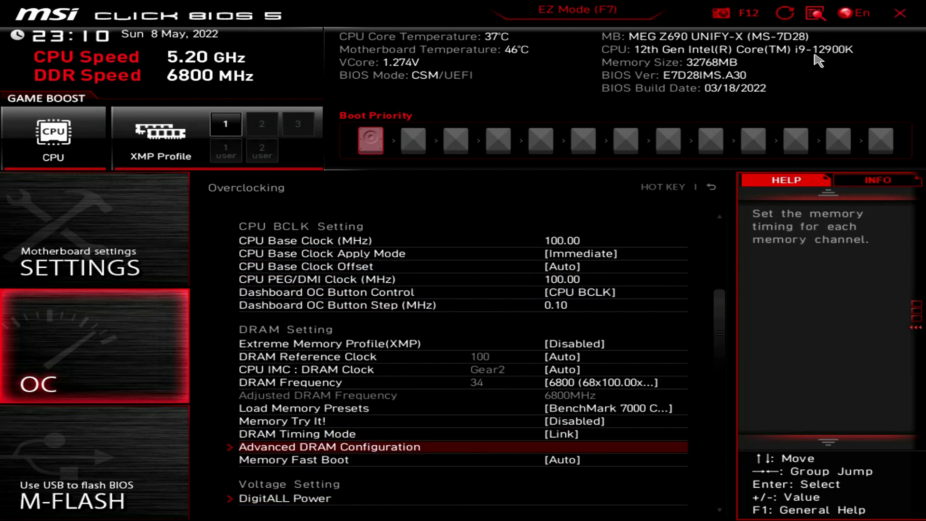
key("Up")
key("Up")
key("Up")
key("Up")
key("Up")
key("Down")
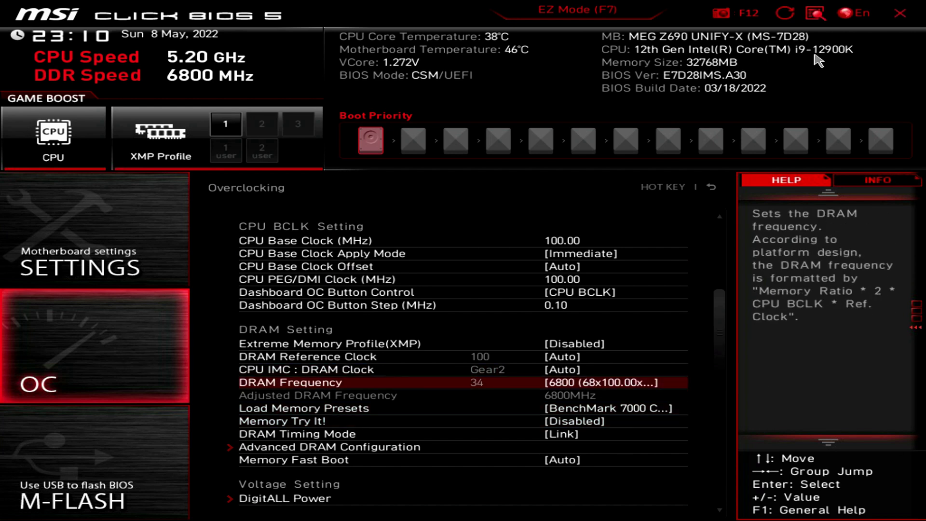
key("Down")
key("Down")
key("Down")
key("Down")
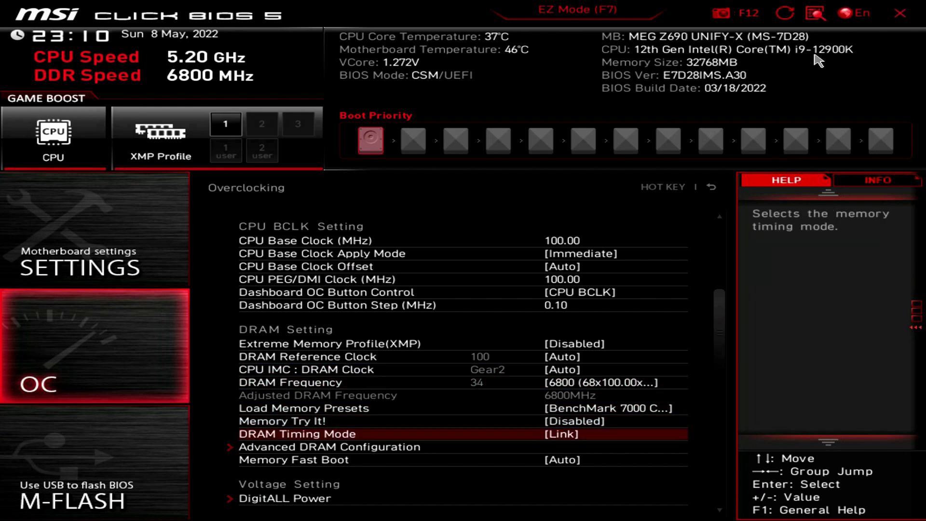
key("Return")
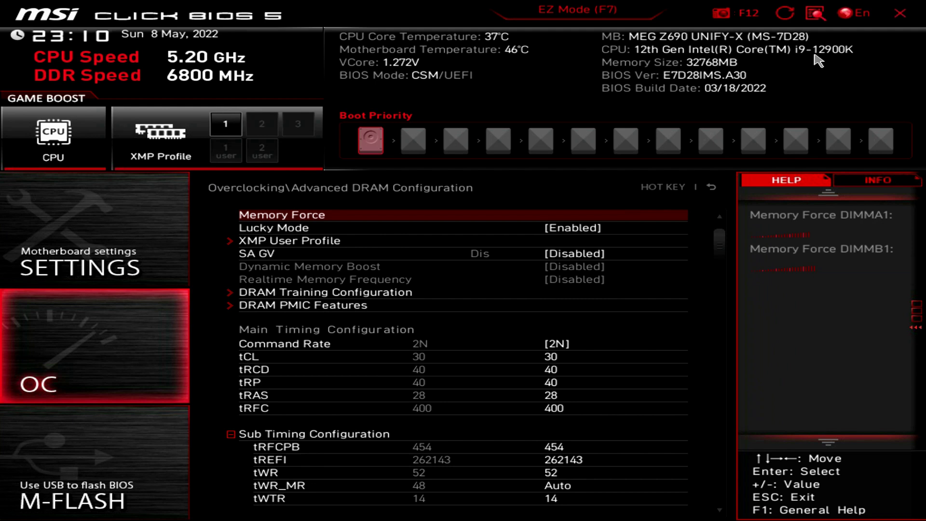
- Check the DRAM PMIC Features page and return to Advanced DRAM Configuration
key("Down")
key("Down")
key("Down")
key("Down")
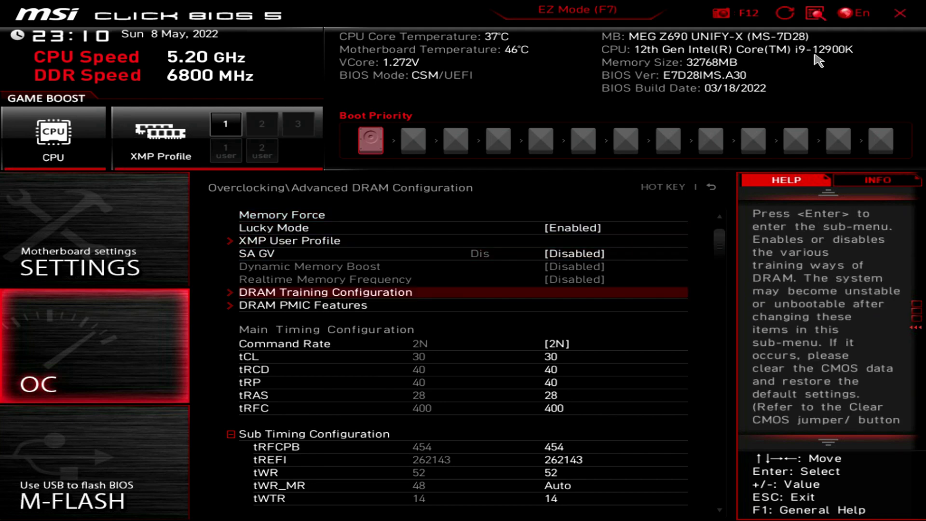
key("Down")
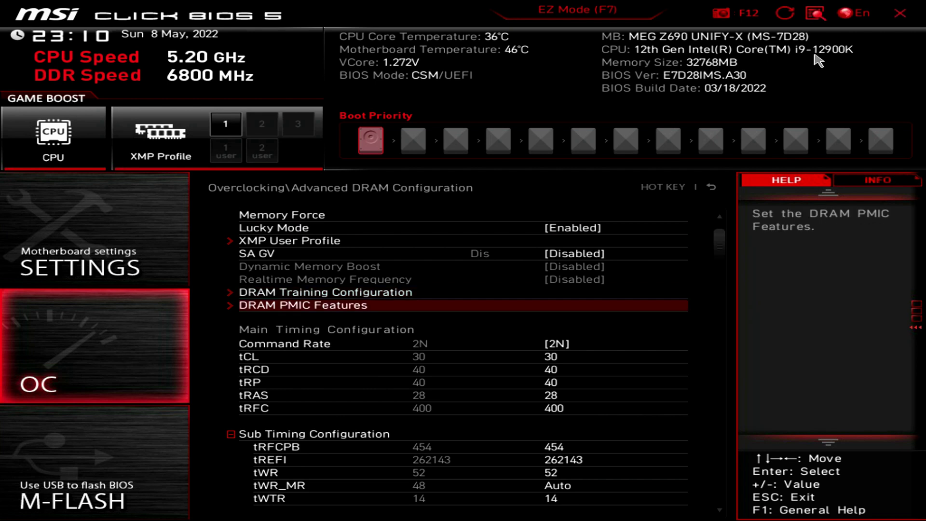
key("Return")
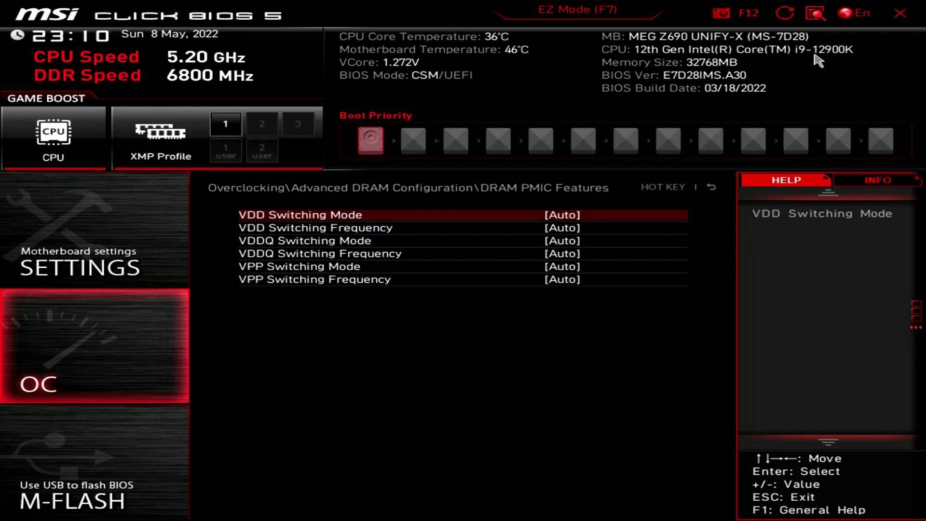
key("Escape")
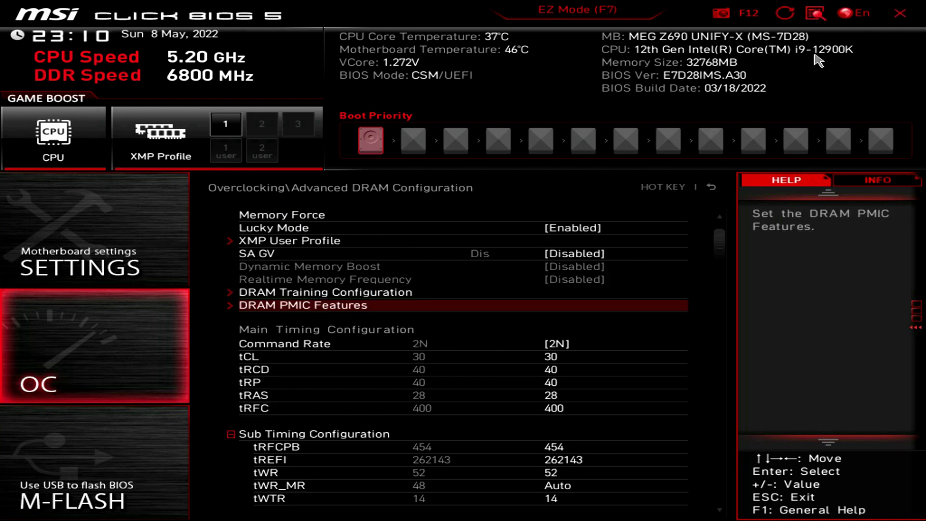
- Review main, sub, turn-around and advanced DRAM timings down to the channel A RTL values
key("Down")
key("Down")
key("Down")
key("Down")
key("Down")
key("Down")
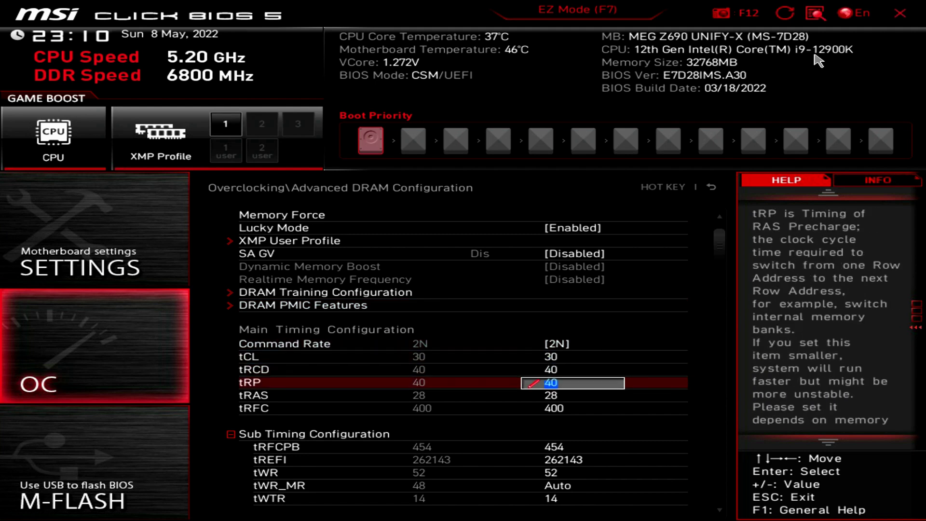
key("Down")
key("Down")
key("Down")
key("Down")
key("Down")
key("Down")
key("Down")
key("Down")
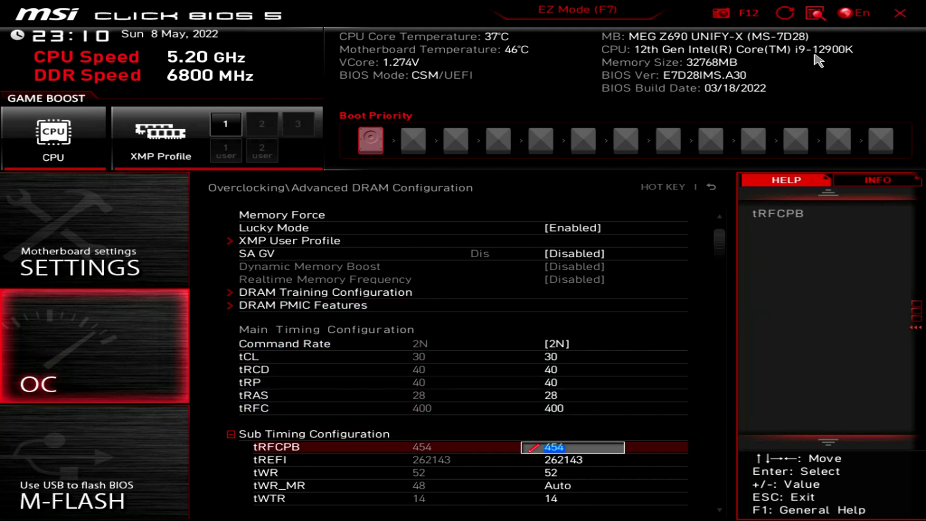
key("Down")
key("Down")
key("Down")
key("Down")
key("Down")
key("Down")
key("Down")
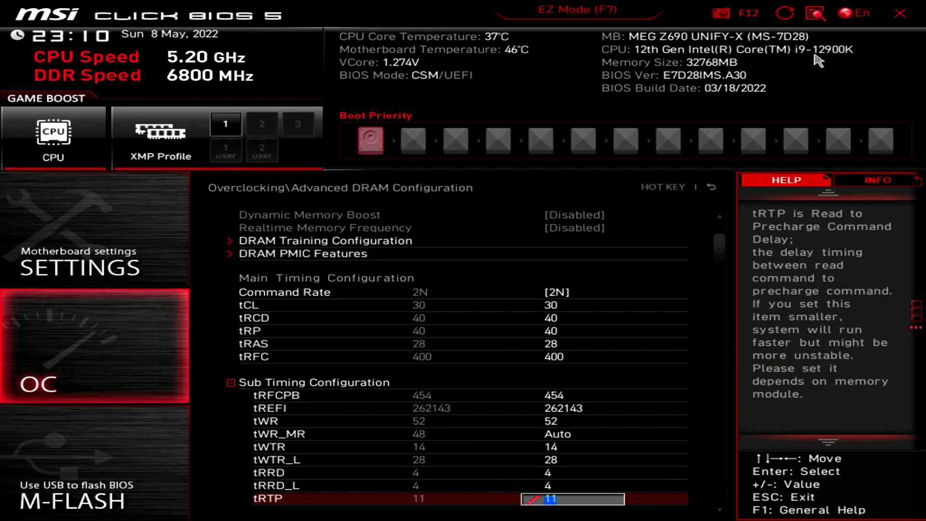
key("Down")
key("Down")
key("Down")
key("Down")
key("Down")
key("Down")
key("Down")
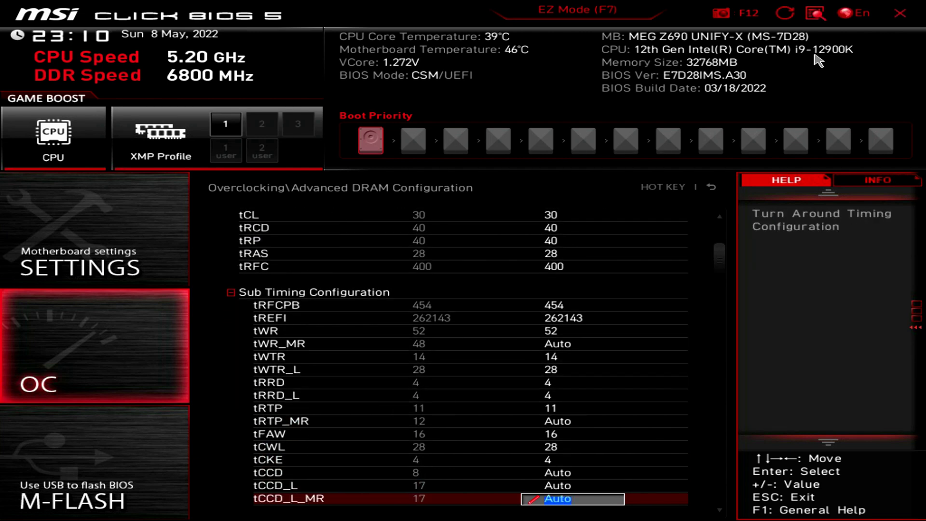
key("Down")
key("Down")
key("Down")
key("Down")
key("Down")
key("Down")
key("Down")
key("Down")
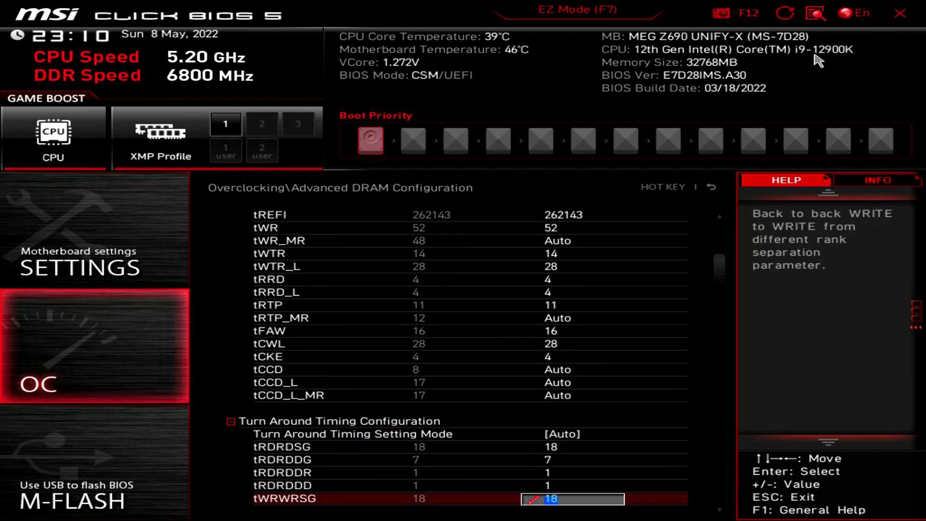
key("Down")
key("Down")
key("Down")
key("Down")
key("Down")
key("Down")
key("Down")
key("Down")
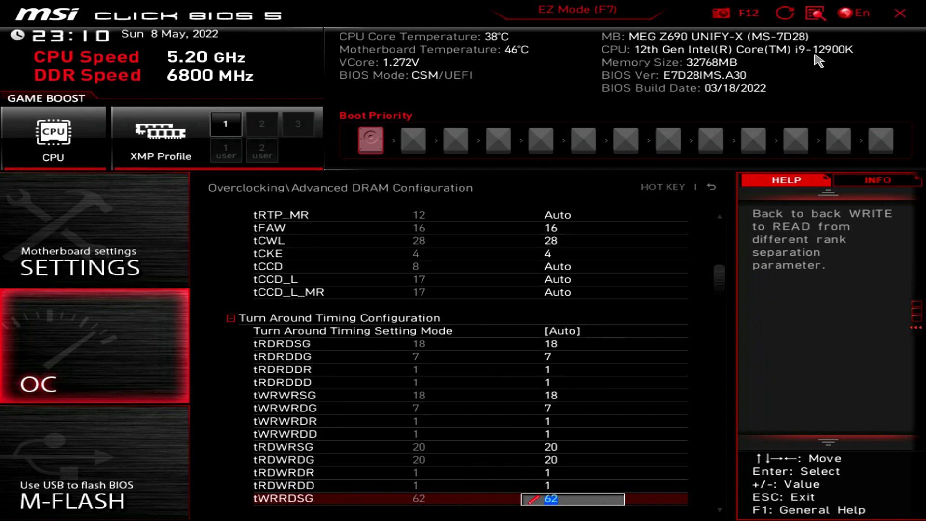
key("Down")
key("Down")
key("Down")
key("Down")
key("Down")
key("Down")
key("Down")
key("Down")
key("Down")
key("Down")
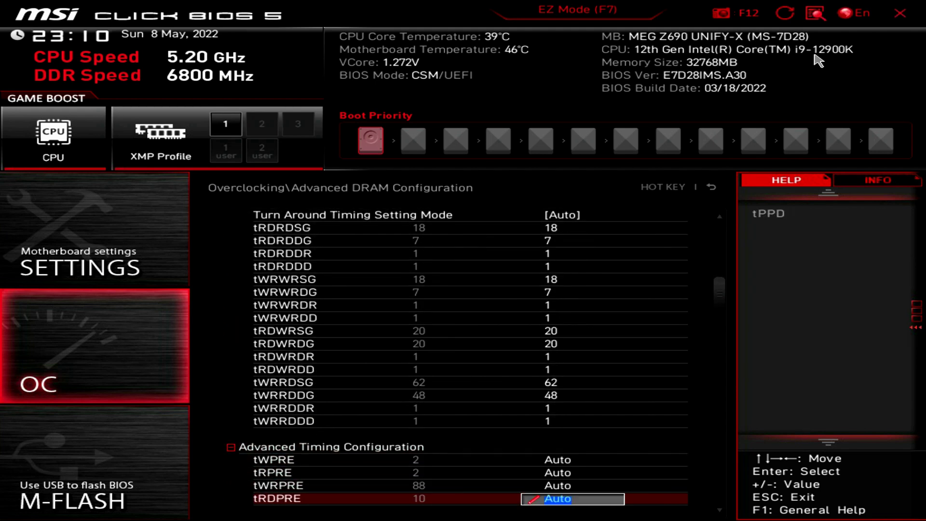
key("Down")
key("Down")
key("Down")
key("Down")
key("Down")
key("Down")
key("Down")
key("Down")
key("Down")
key("Down")
key("Down")
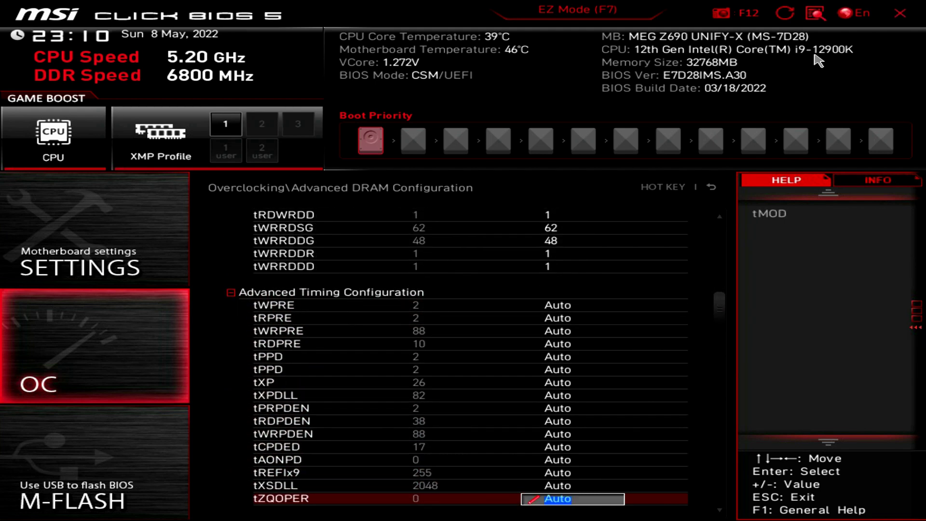
key("Down")
key("Down")
key("Down")
key("Down")
key("Down")
key("Down")
key("Down")
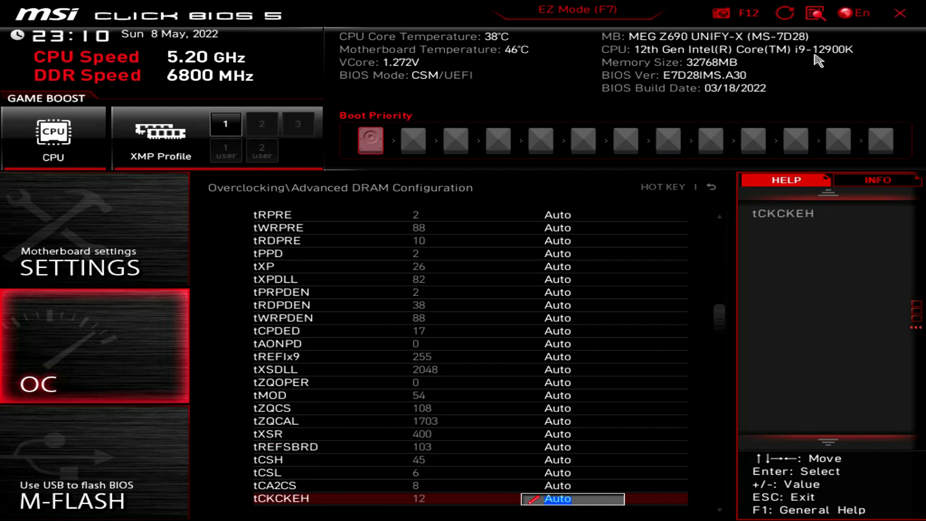
key("Down")
key("Down")
key("Down")
key("Down")
key("Down")
key("Down")
key("Down")
key("Down")
key("Down")
key("Down")
key("Down")
key("Down")
key("Down")
key("Down")
key("Down")
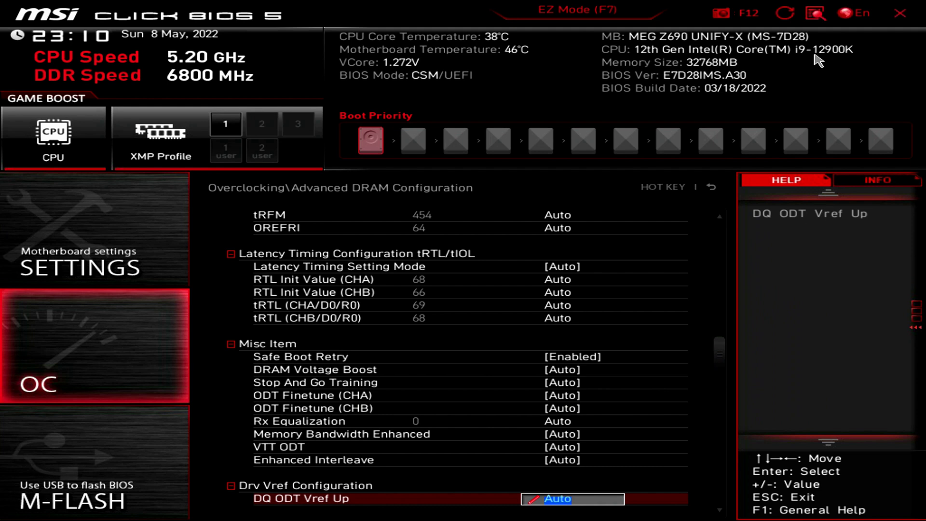
- Review the ODT (all Auto) and Power Down settings, then return to the home screen
key("Down")
key("Down")
key("Down")
key("Down")
key("Down")
key("Down")
key("Down")
key("Down")
key("Down")
key("Down")
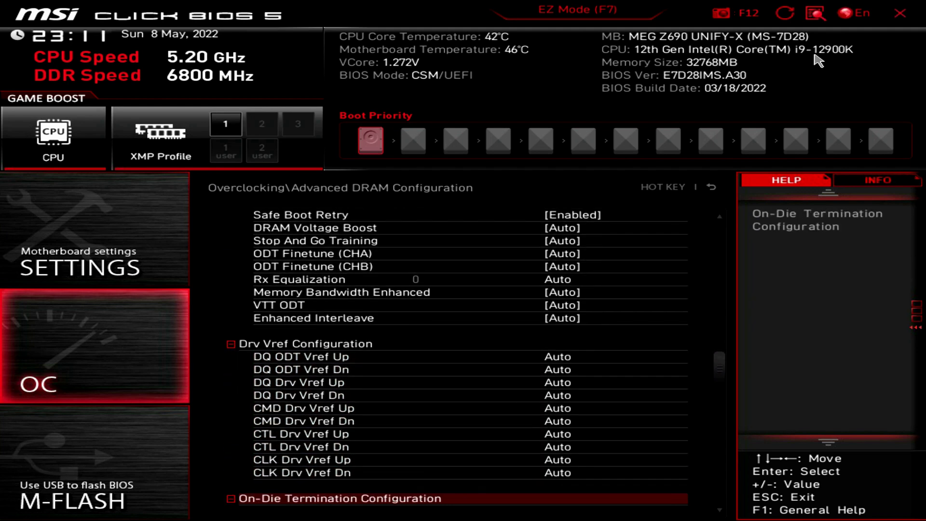
key("Down")
key("Down")
key("Down")
key("Down")
key("Down")
key("Down")
key("Down")
key("Down")
key("Down")
key("Down")
key("Down")
key("Down")
key("Down")
key("Down")
key("Down")
key("Down")
key("Down")
key("Down")
key("Down")
key("Down")
key("Down")
key("Down")
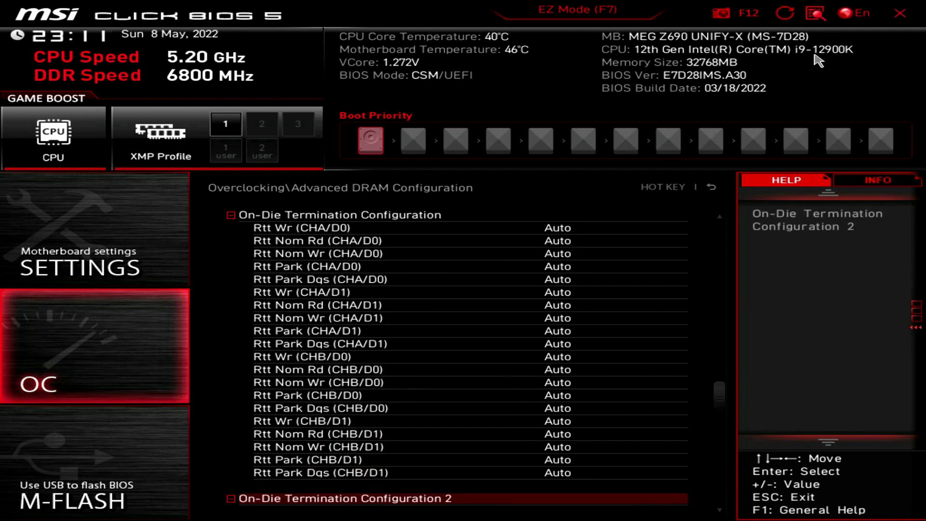
key("Down")
key("Down")
key("Down")
key("Down")
key("Down")
key("Down")
key("Down")
key("Down")
key("Down")
key("Down")
key("Down")
key("Down")
key("Down")
key("Down")
key("Down")
key("Down")
key("Down")
key("Down")
key("Down")
key("Down")
key("Down")
key("Down")
key("Down")
key("Down")
key("Down")
key("Down")
key("Down")
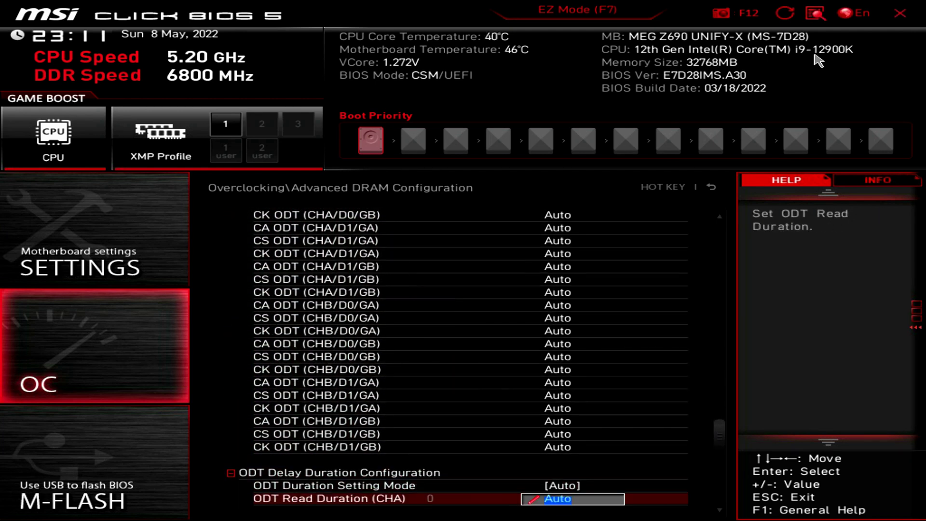
key("Down")
key("Down")
key("Down")
key("Down")
key("Down")
key("Down")
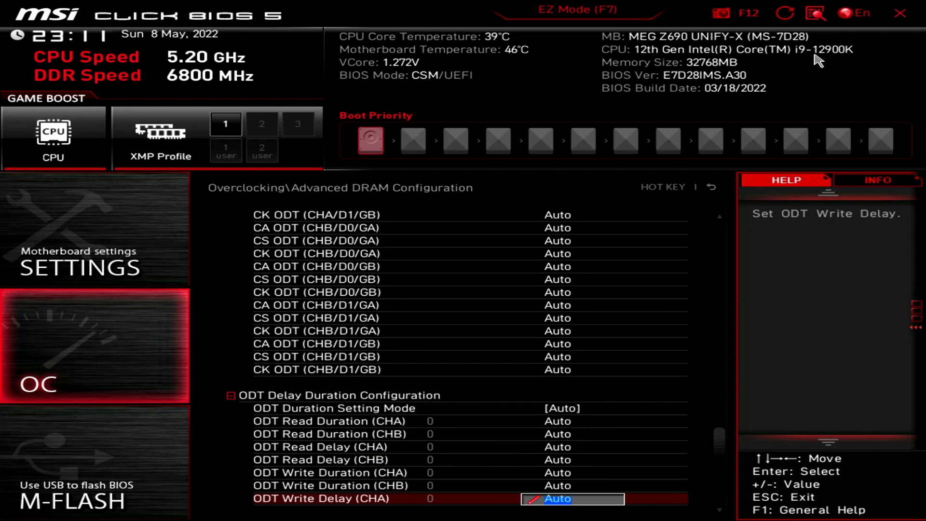
key("Down")
key("Down")
key("Down")
key("Down")
key("Up")
key("Up")
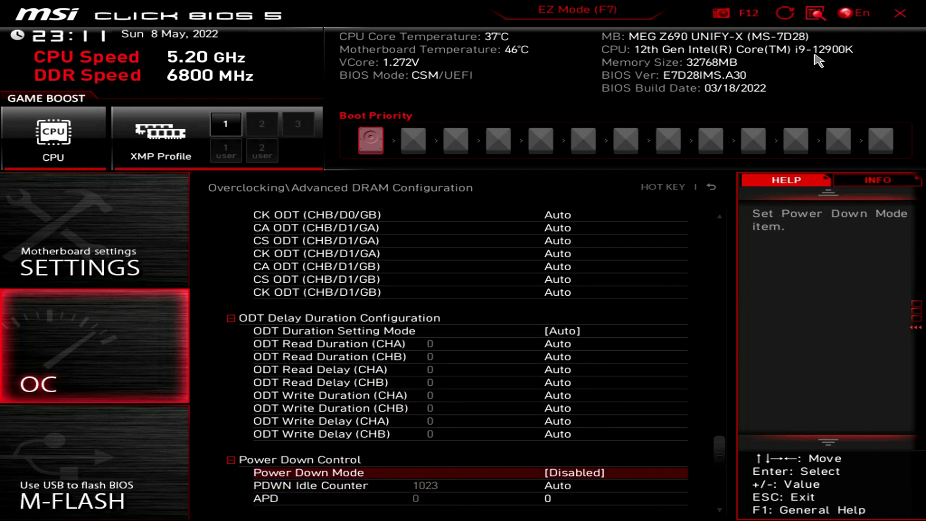
key("Down")
key("Down")
key("Down")
key("Down")
key("Down")
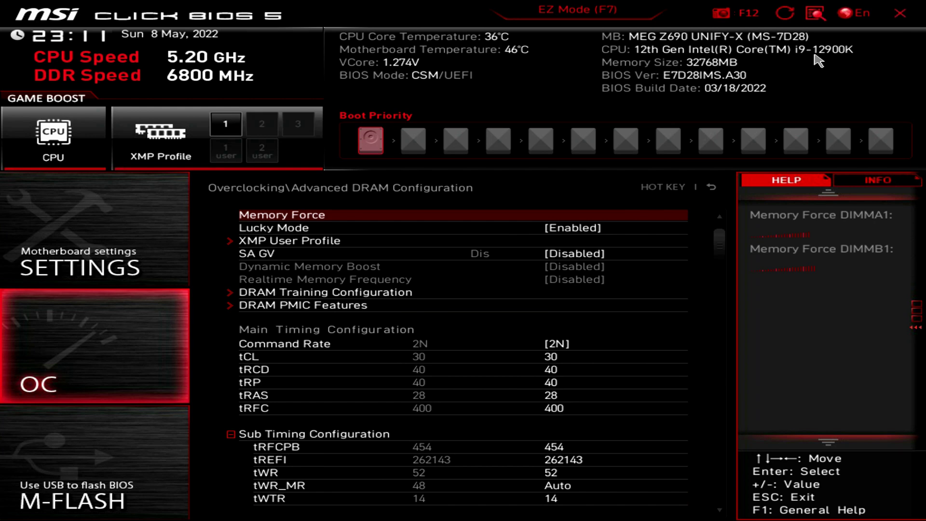
key("Escape")
key("Escape")
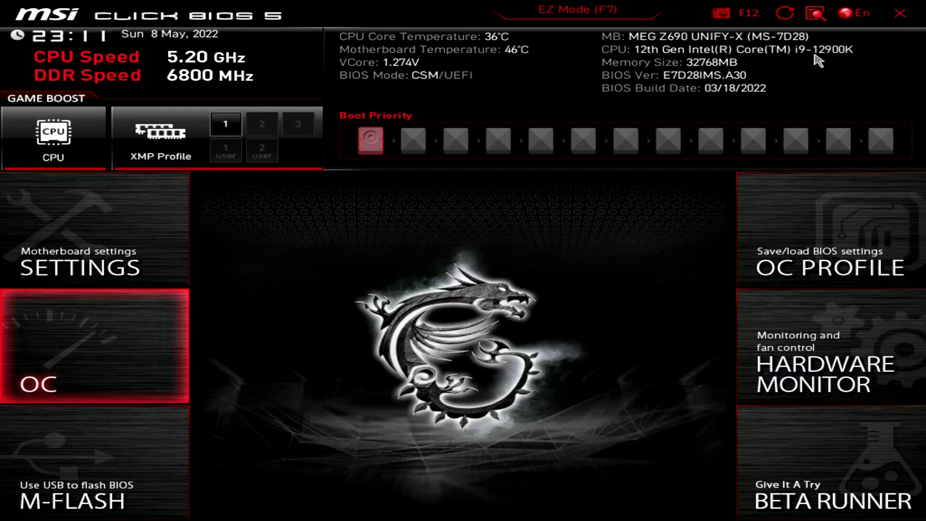
- Go to SETTINGS > Advanced > PCIe/PCI Sub-system Settings
key("Up")
key("Return")
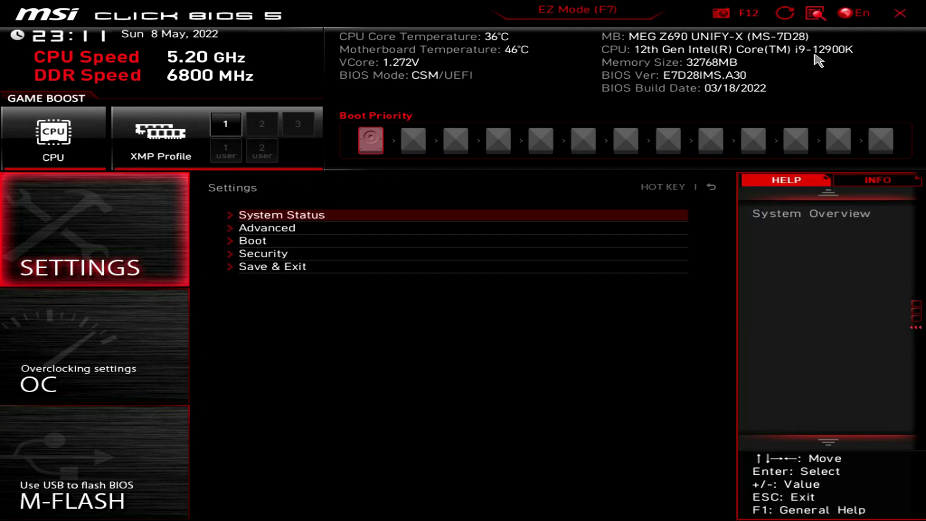
key("Down")
key("Up")
key("Return")
key("Escape")
key("Down")
key("Return")
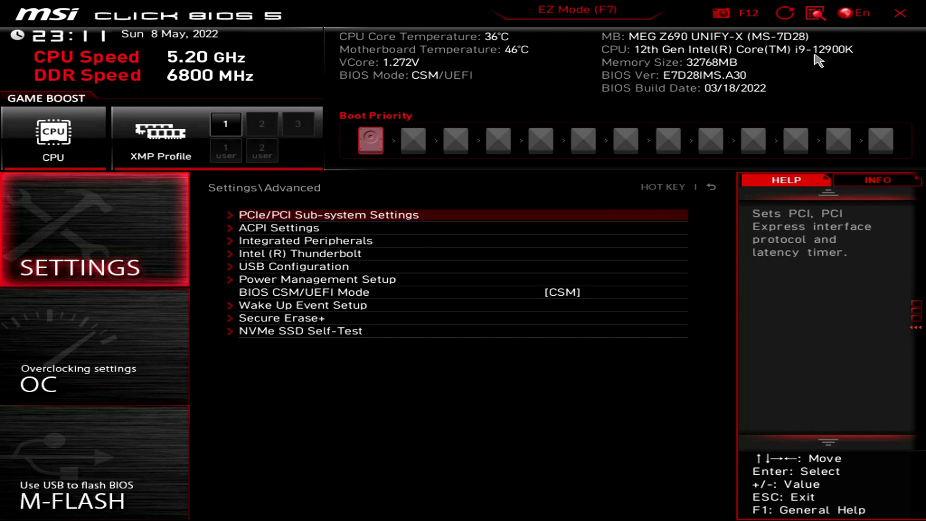
key("Return")
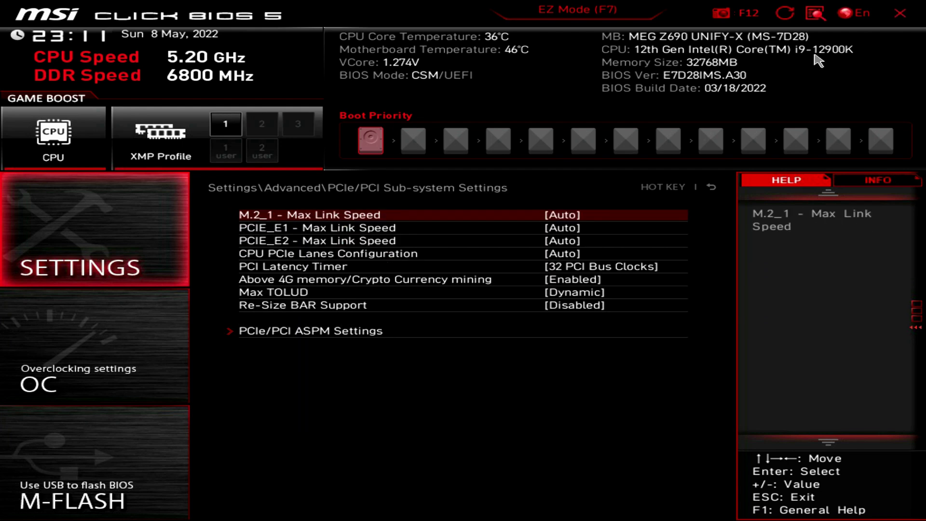
- Inspect PCIe/PCI ASPM Settings, leaving Root Port 1 ASPM and the other root ports at Auto
key("Down")
key("Down")
key("Down")
key("Down")
key("Down")
key("Down")
key("Down")
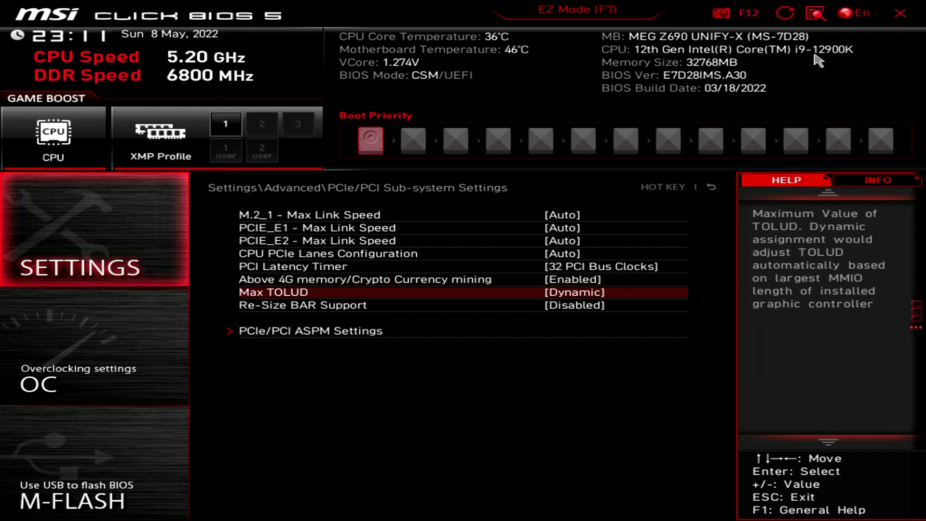
key("Return")
key("Down")
key("Down")
key("Down")
key("Down")
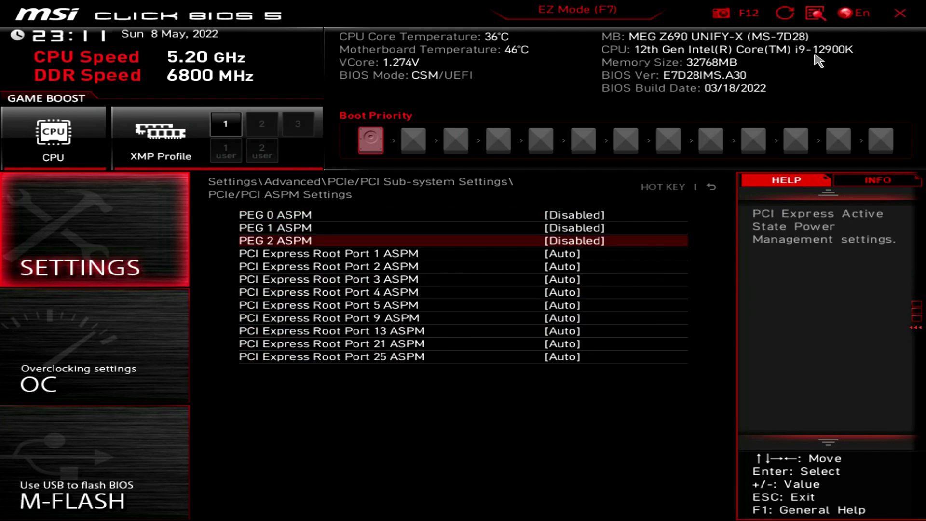
key("Up")
key("Return")
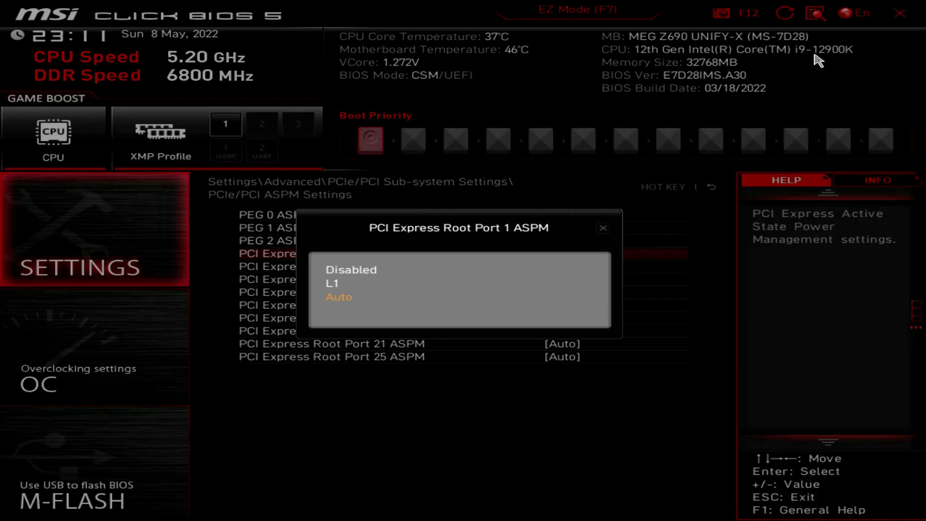
key("Down")
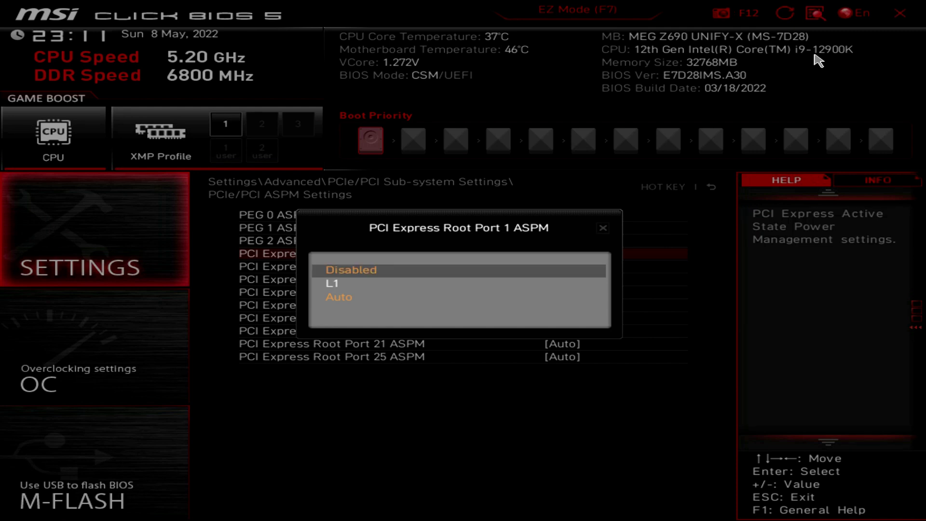
key("Escape")
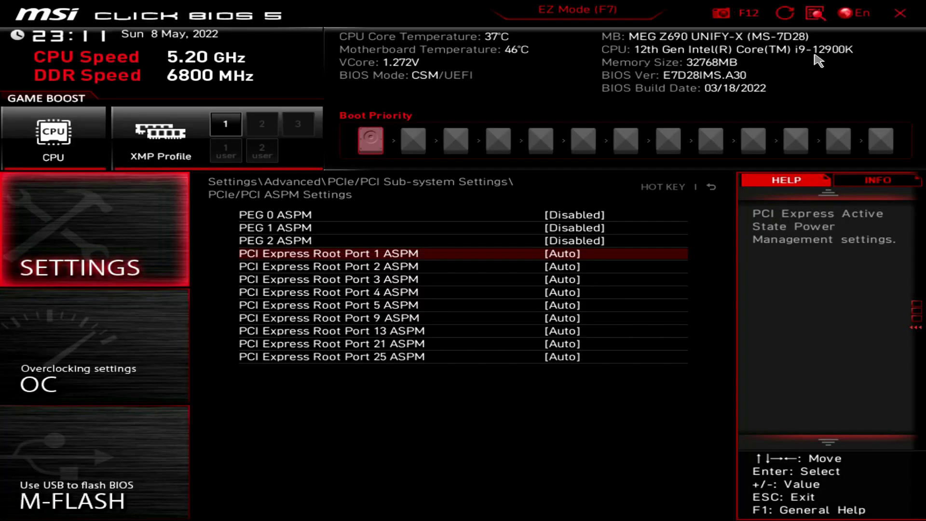
key("Down")
key("Down")
key("Down")
key("Down")
key("Down")
key("Down")
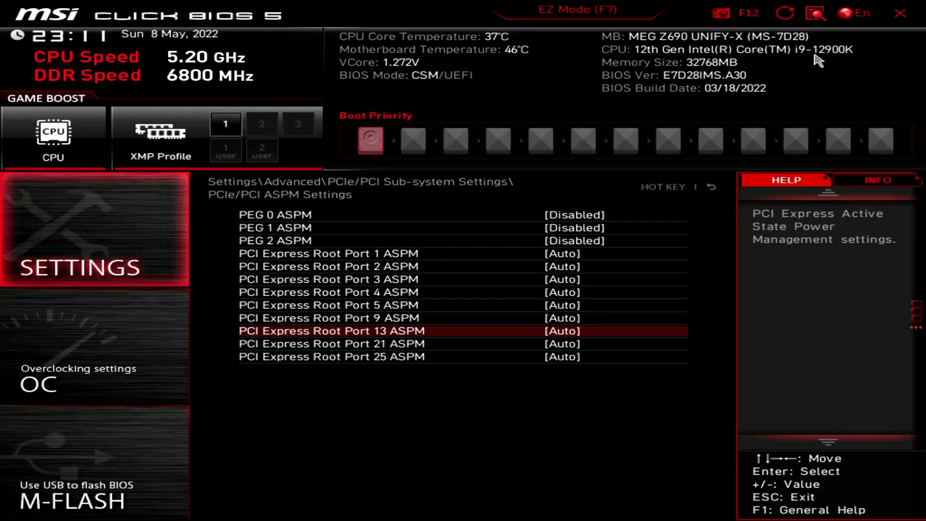
key("Escape")
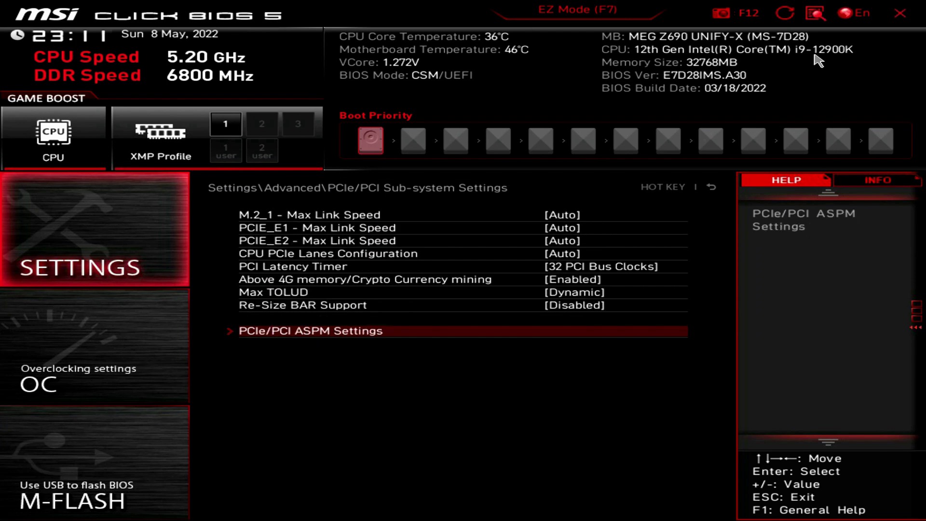
- Review ACPI Settings and Integrated Peripherals (LAN, SATA, audio) without changes
key("Escape")
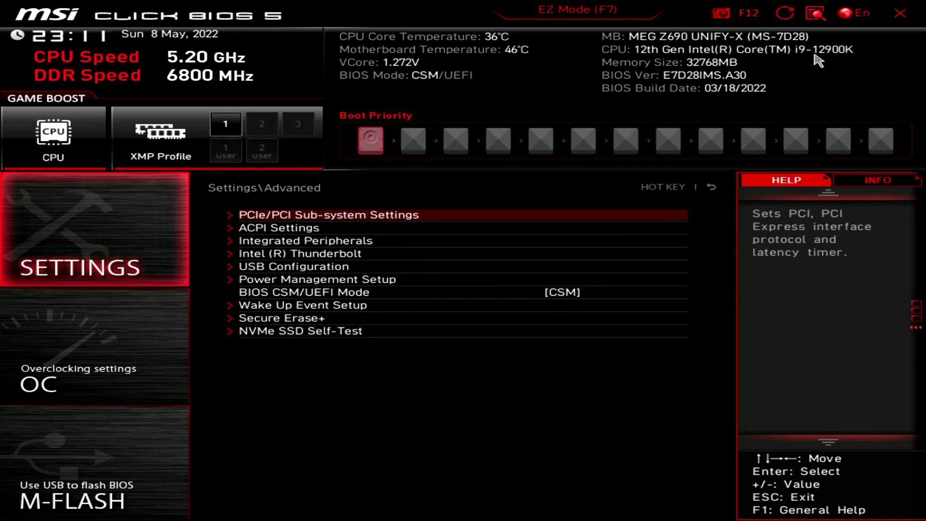
key("Down")
key("Return")
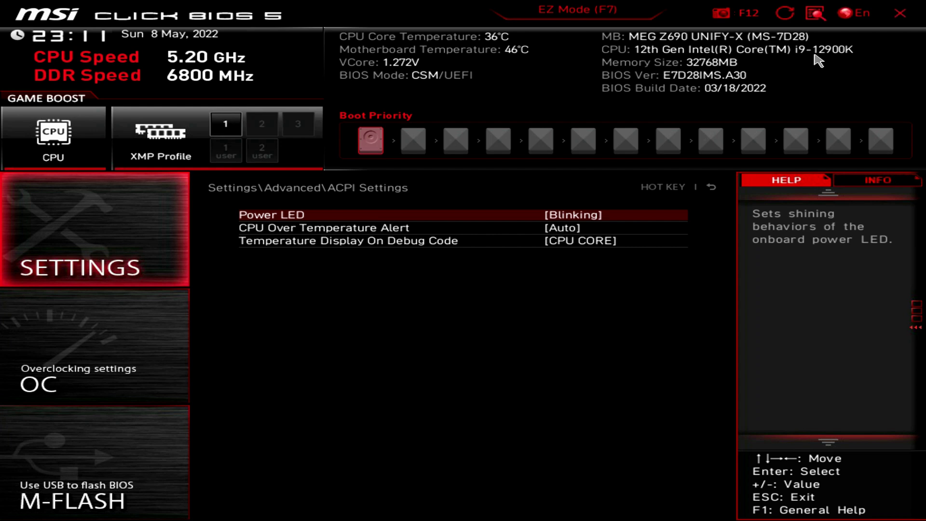
key("Down")
key("Down")
key("Escape")
key("Down")
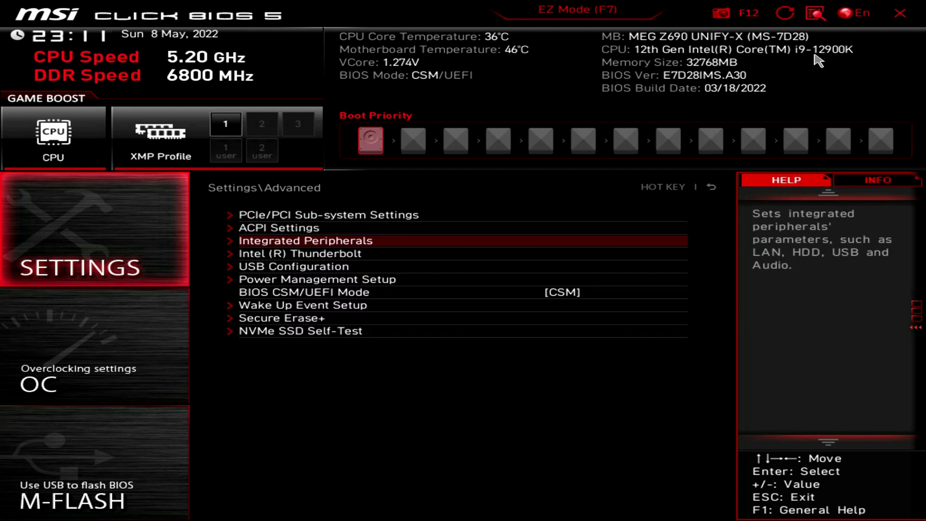
key("Return")
key("Down")
key("Down")
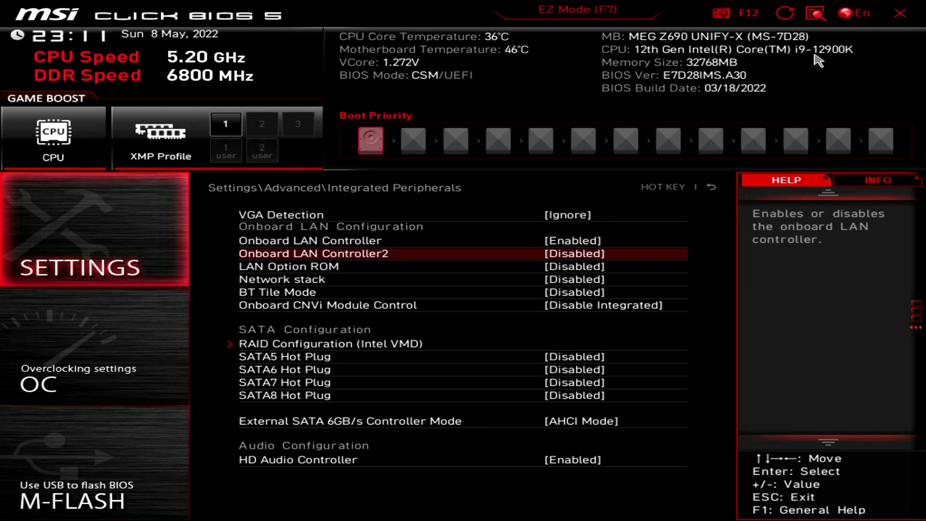
key("Down")
key("Down")
key("Down")
key("Down")
key("Down")
key("Down")
key("Down")
key("Down")
key("Down")
key("Down")
key("Down")
key("Escape")
key("Down")
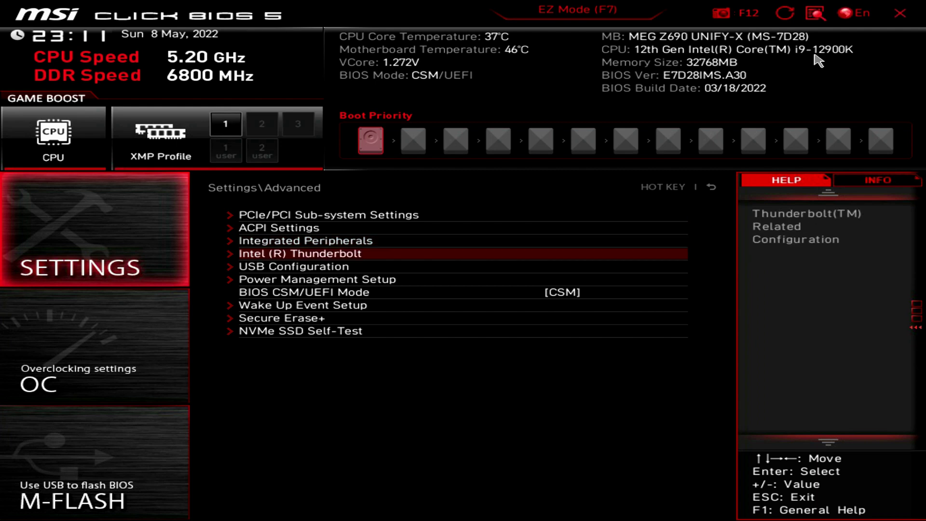
- Review Thunderbolt, USB Configuration, Power Management and Wake Up Event Setup, all resume options staying disabled
key("Return")
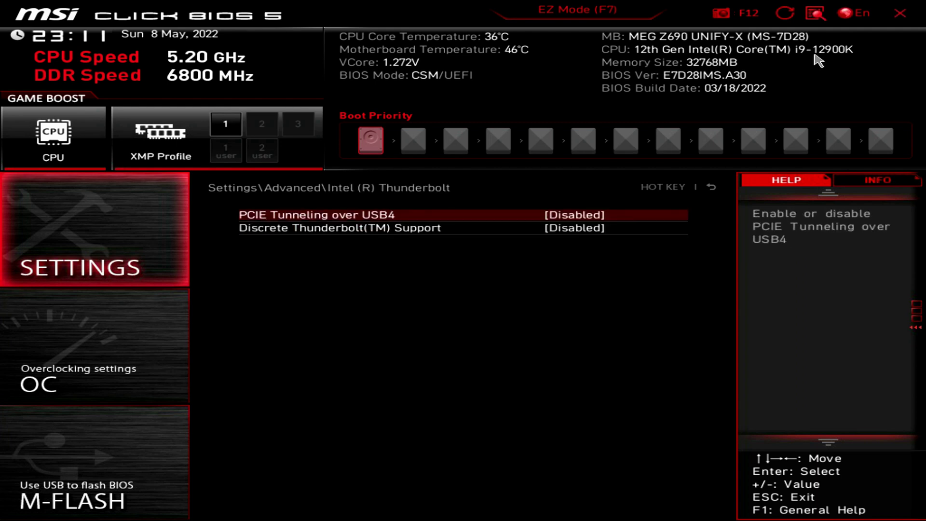
key("Escape")
key("Down")
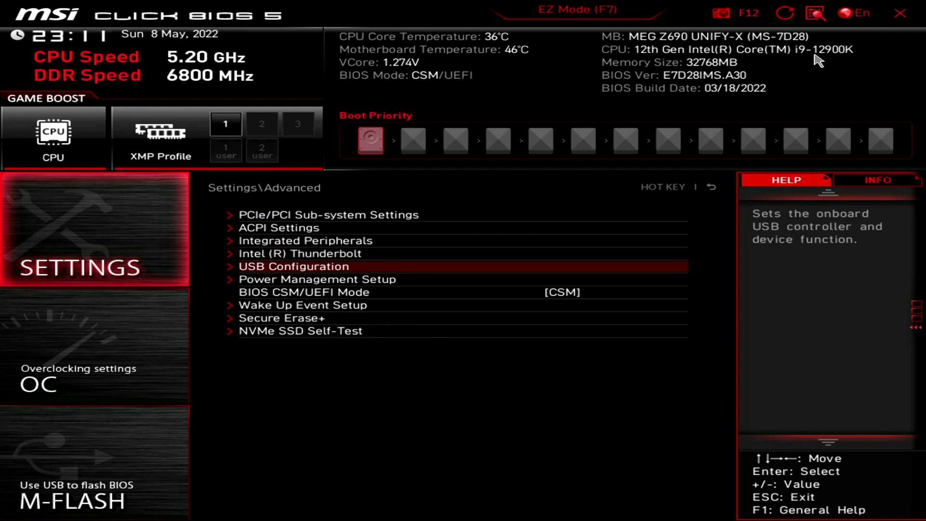
key("Return")
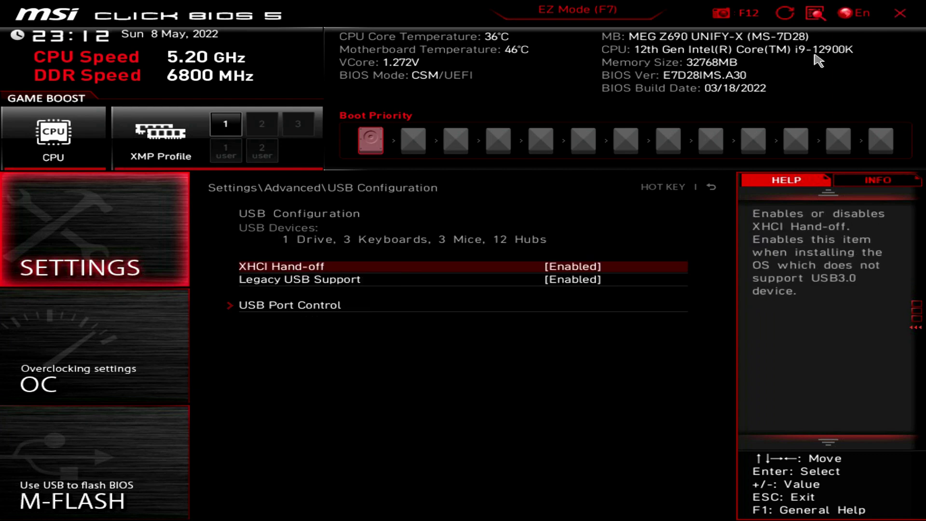
key("Escape")
key("Down")
key("Return")
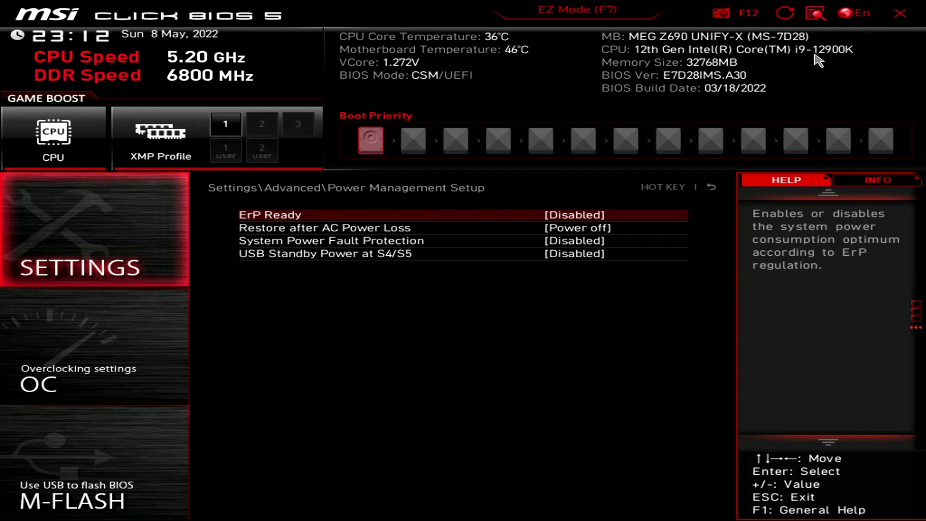
key("Escape")
key("Down")
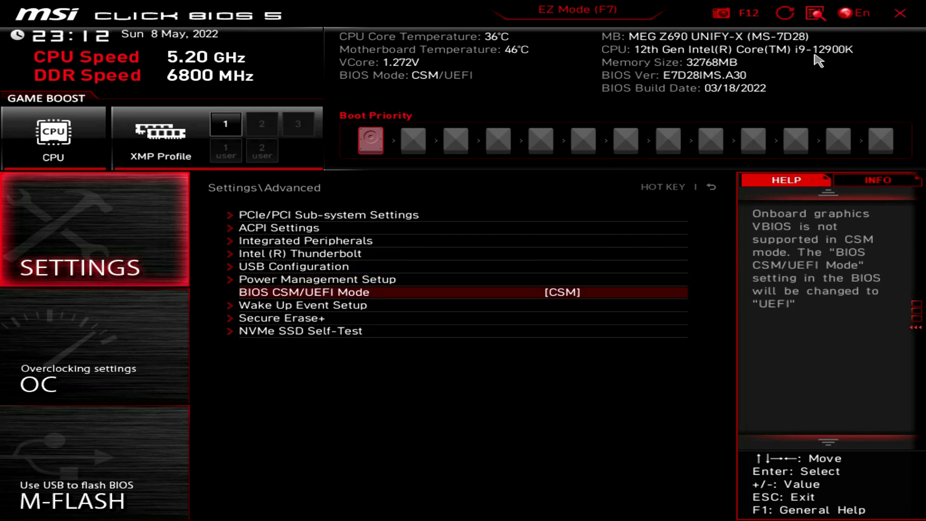
key("Down")
key("Return")
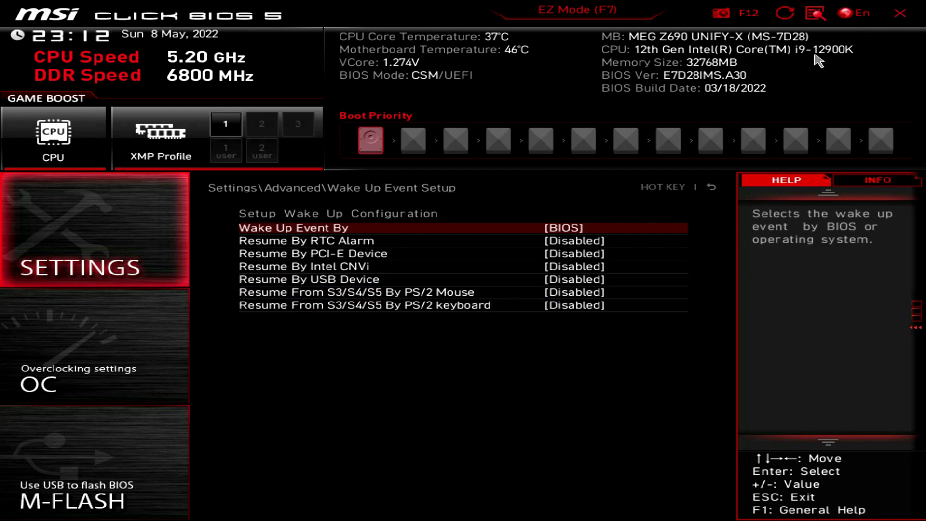
key("Escape")
key("Escape")
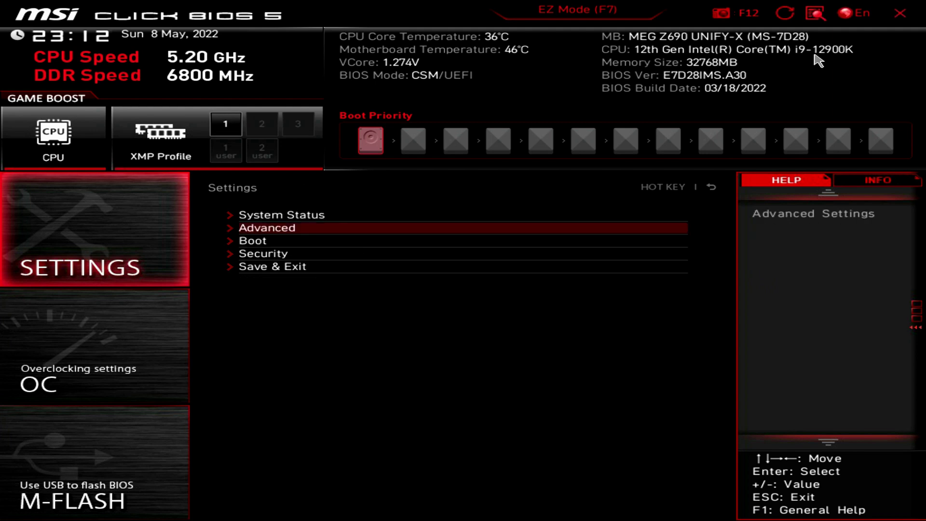
- Browse the Boot settings down to the boot mode option
key("Down")
key("Return")
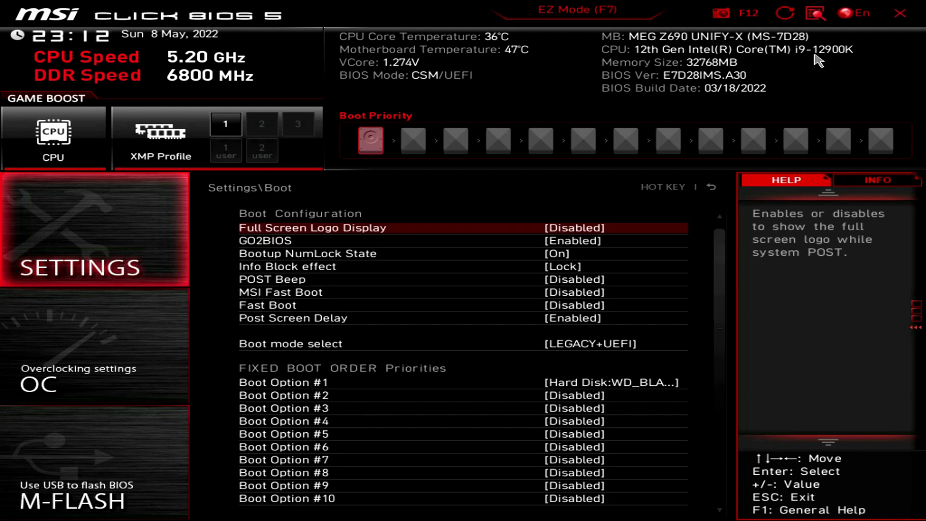
key("Down")
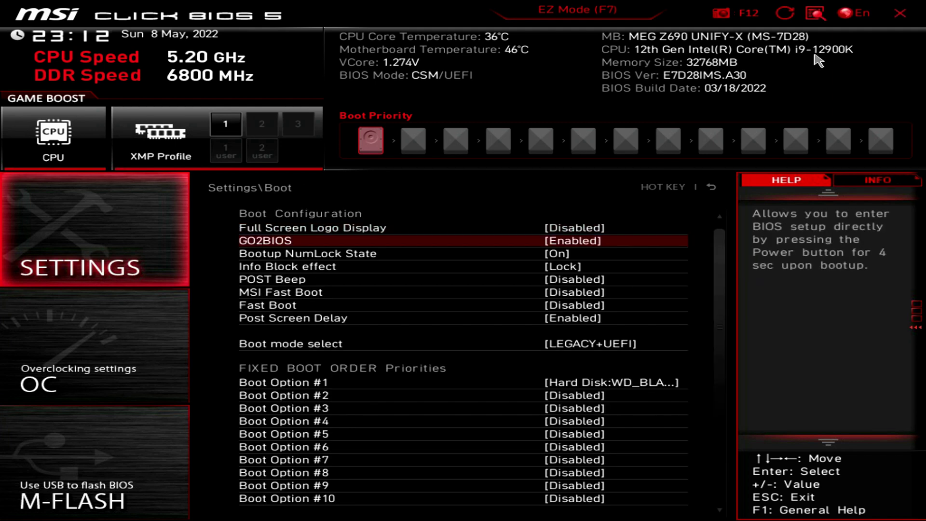
key("Down")
key("Down")
key("Down")
key("Down")
key("Down")
key("Down")
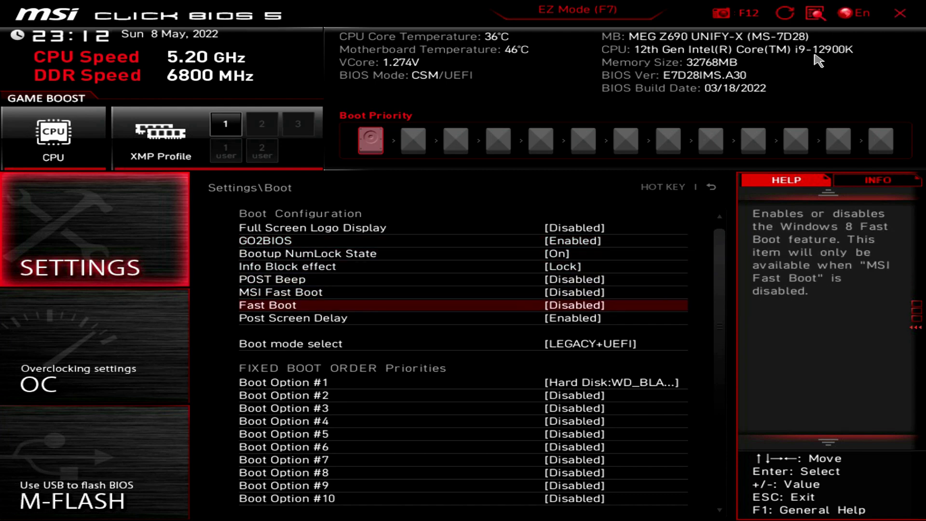
key("Down")
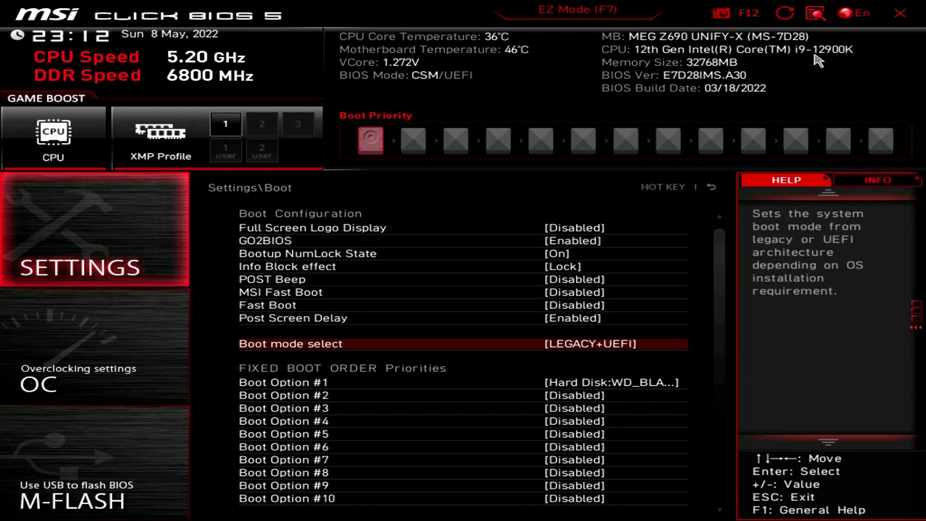
- In Security > Trusted Computing, set Security Device Support to Disable and TPM Device Selection to dTPM
key("Escape")
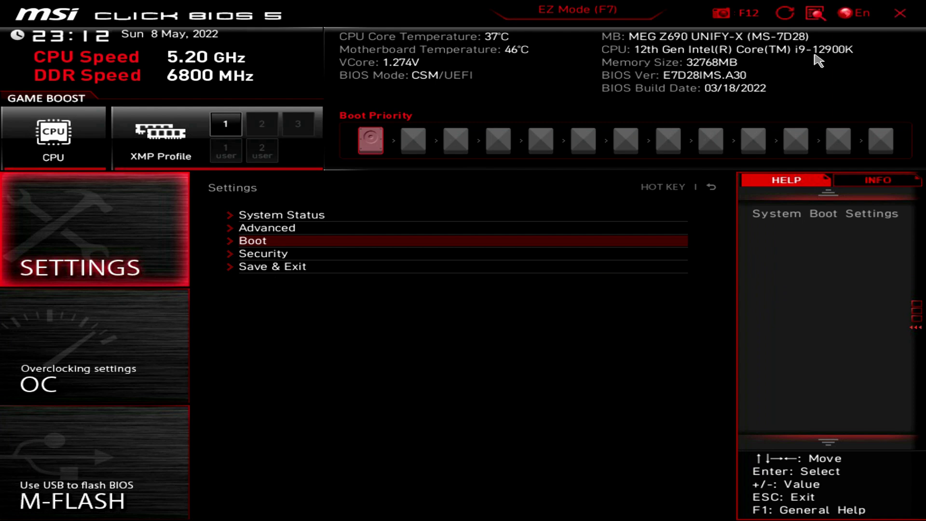
key("Down")
key("Return")
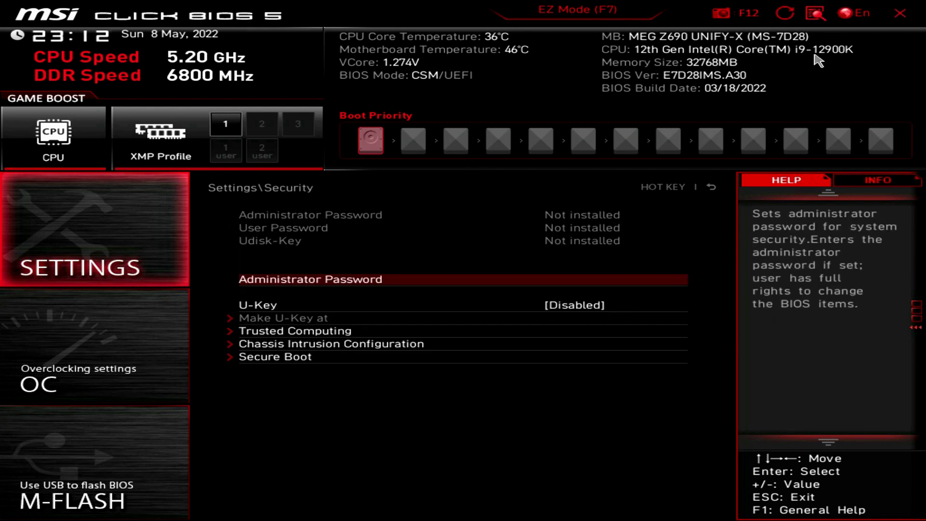
key("Down")
key("Down")
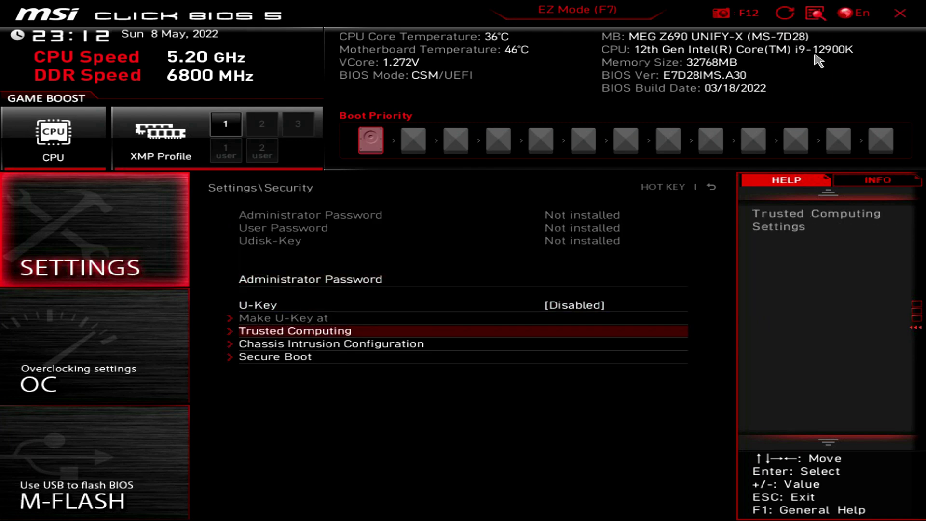
key("Return")
key("Return")
key("Up")
key("Return")
key("Down")
key("Return")
key("Up")
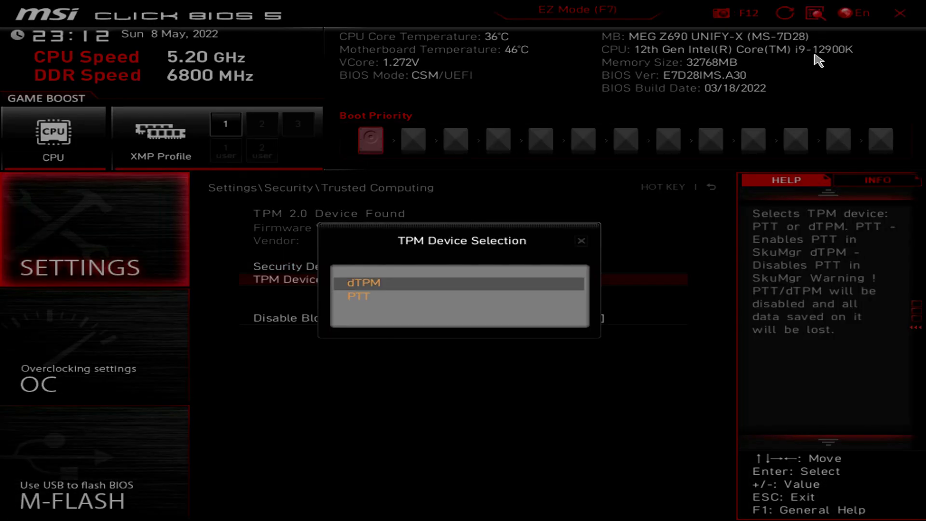
key("Return")
key("Escape")
- Check the Secure Boot settings unchanged, then return to the Overclocking page
key("Down")
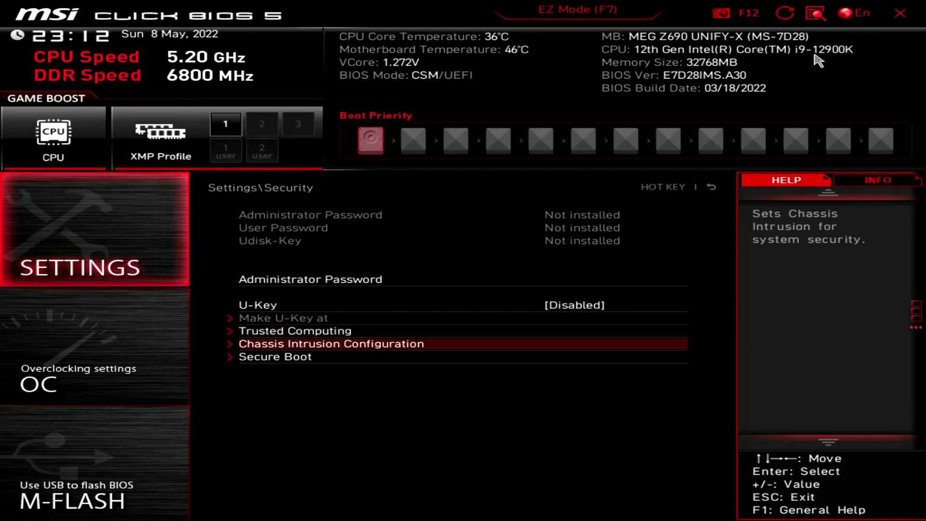
key("Down")
key("Return")
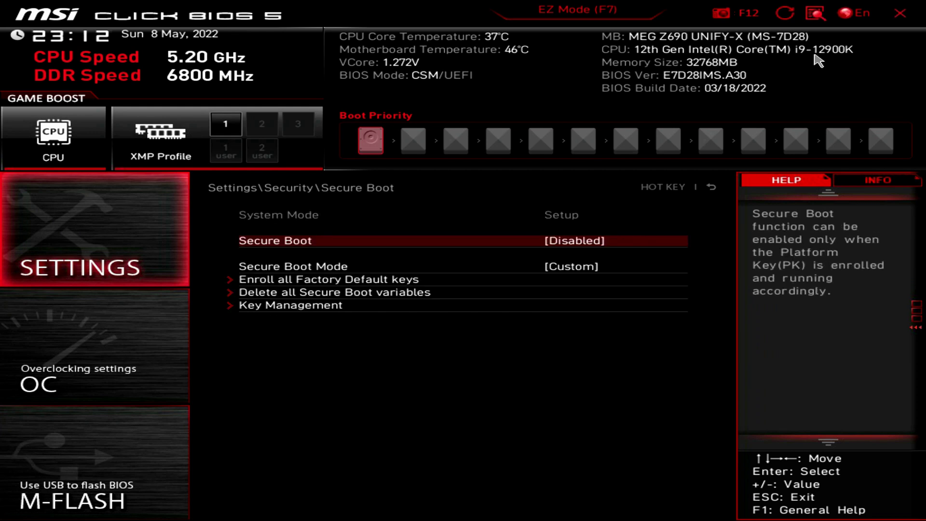
key("Escape")
key("Escape")
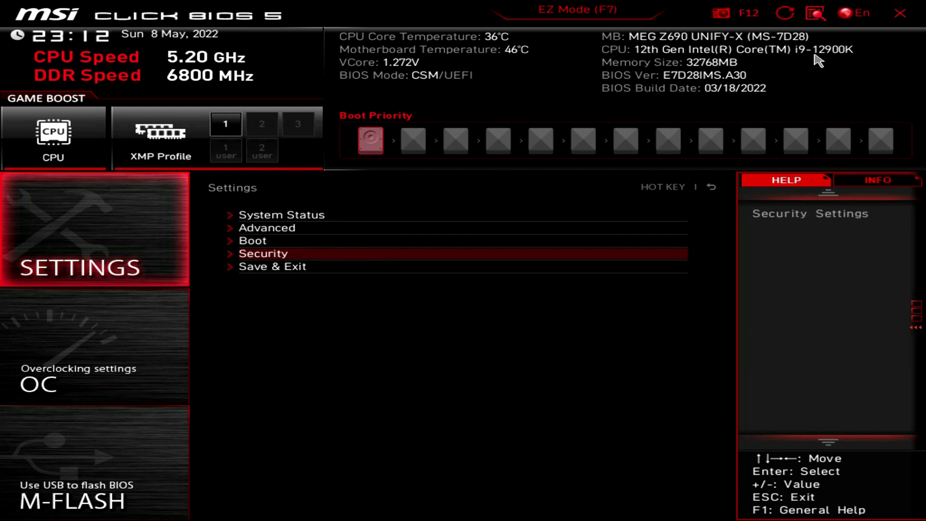
key("Escape")
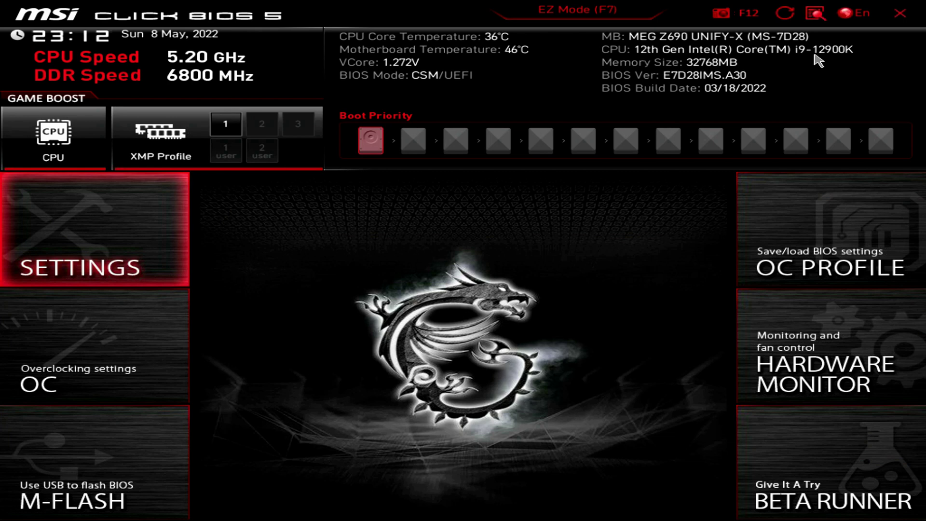
key("Down")
key("Return")
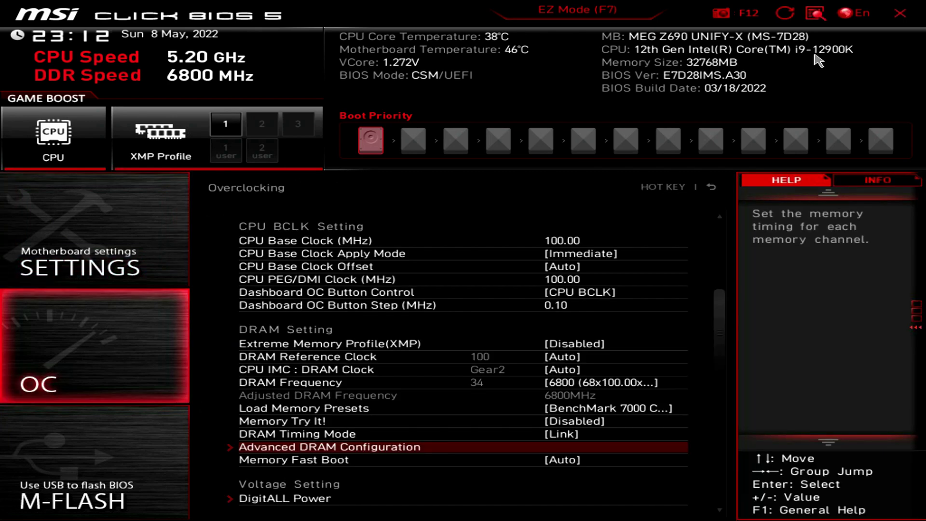
key("End")
key("Return")
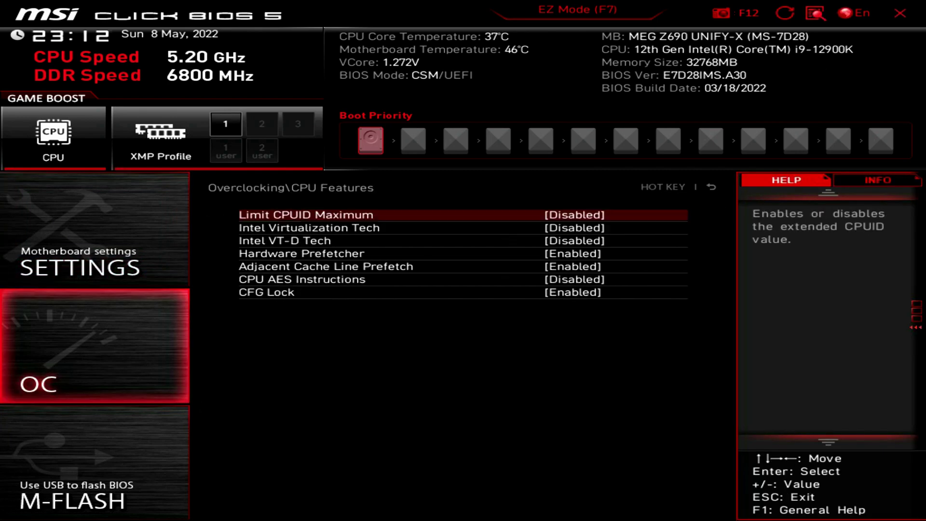
key("Down")
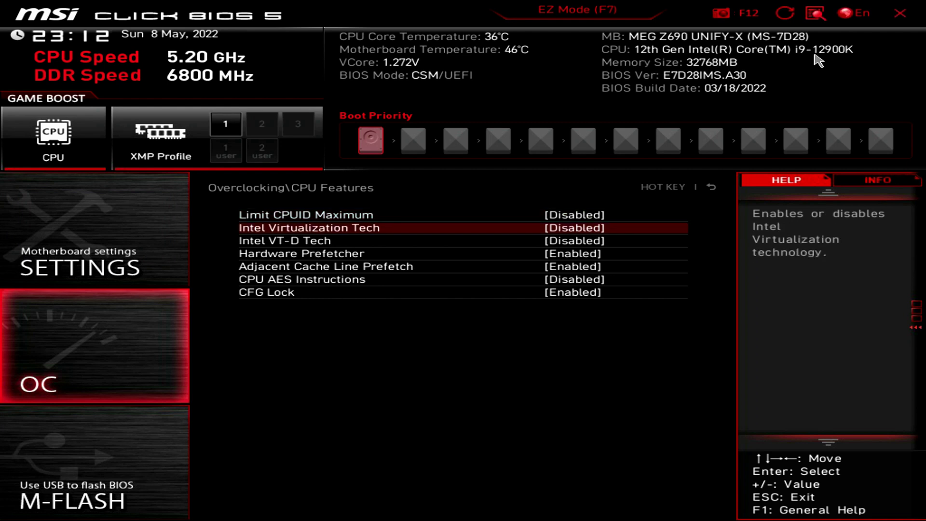
key("Down")
key("Down")
key("Down")
key("Down")
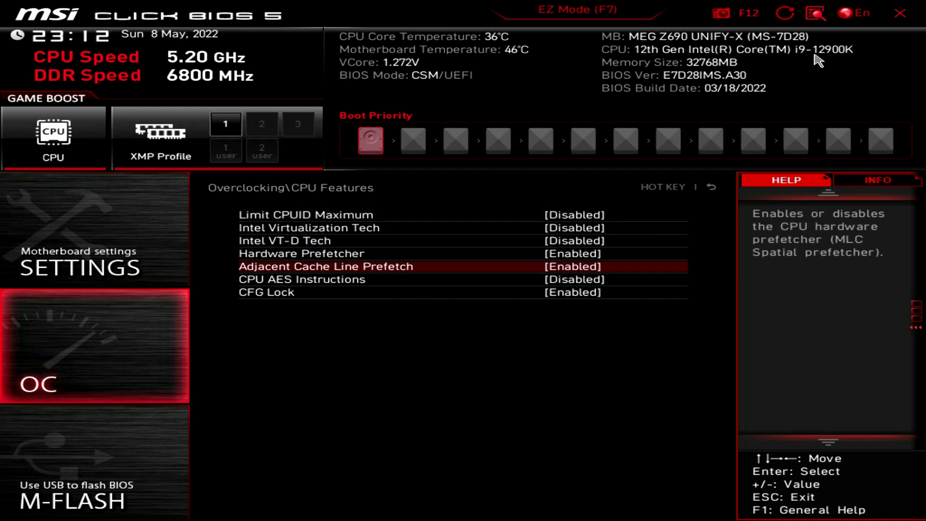
key("Escape")
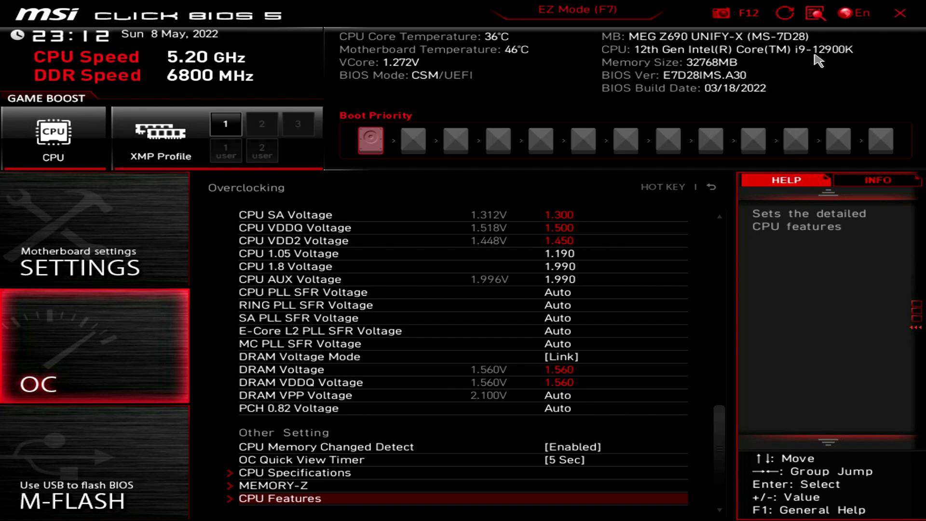
mouse_move(887, 398)
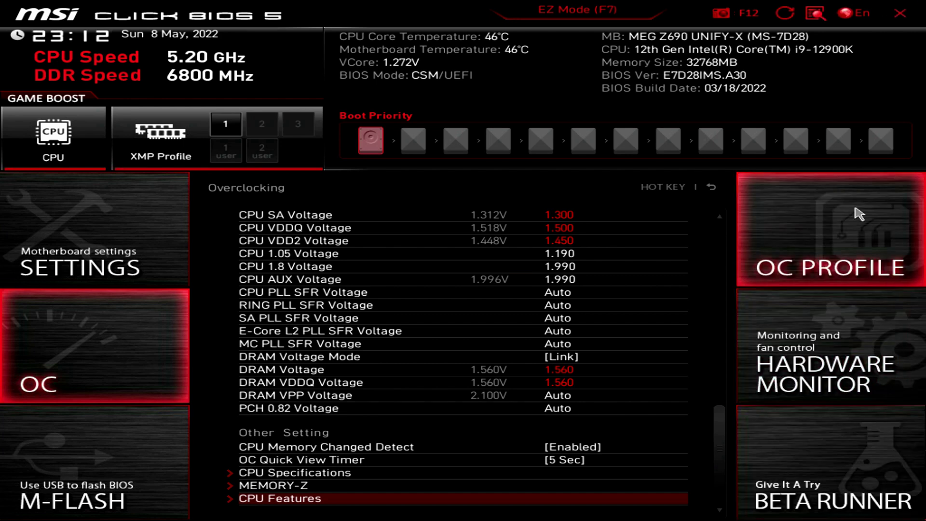
- Browse the saved OC Profiles, then bring up the Save configuration and exit prompt with F10
left_click(865, 238)
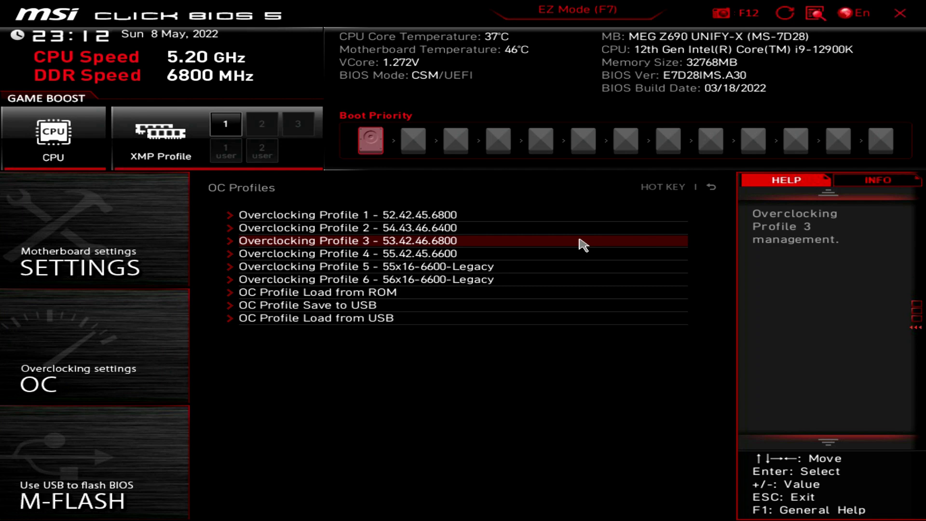
key("Down")
key("Down")
key("Down")
key("Down")
key("Down")
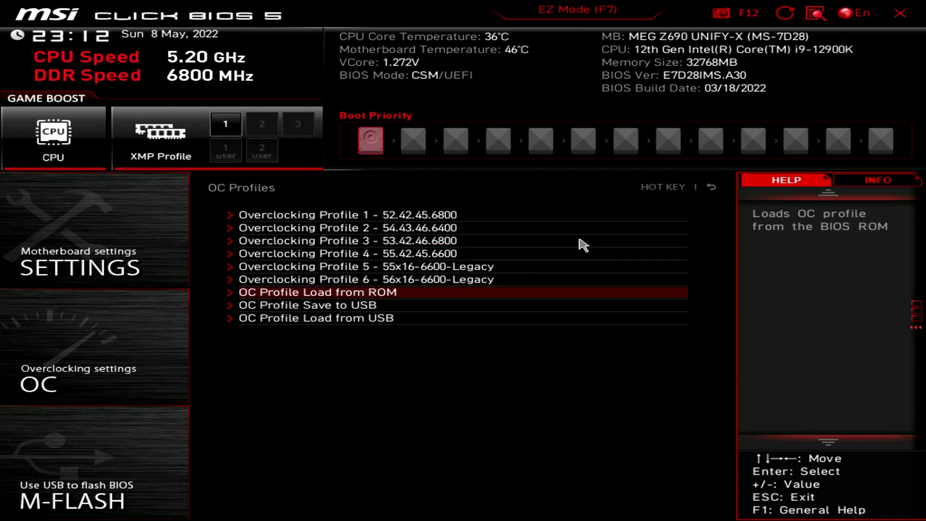
key("Escape")
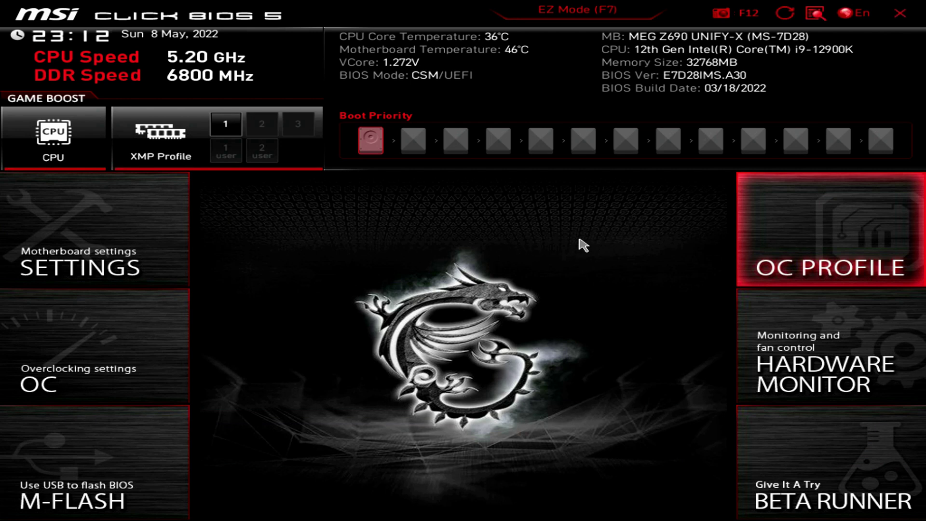
key("F10")
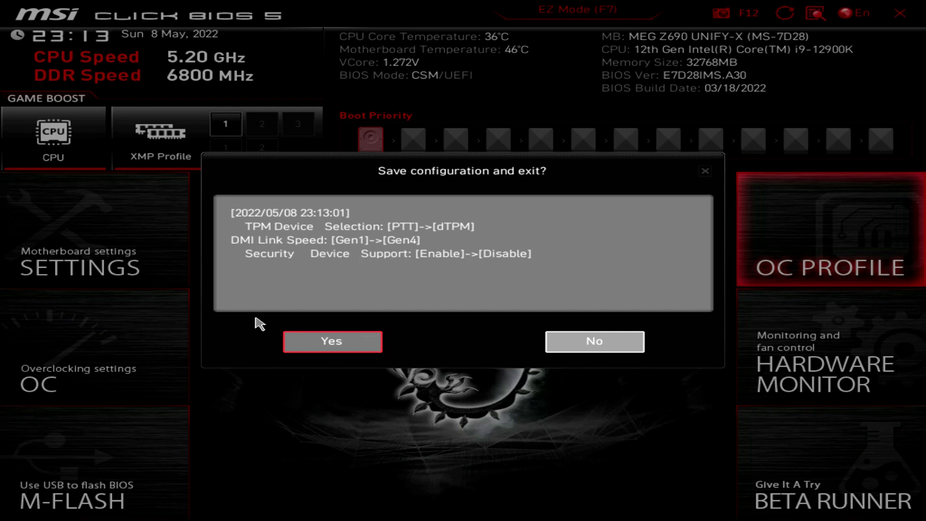
- Save the BIOS changes, restart, and boot from the Samsung SSD 840 EVO 1TB using the F8 boot menu
left_click(323, 346)
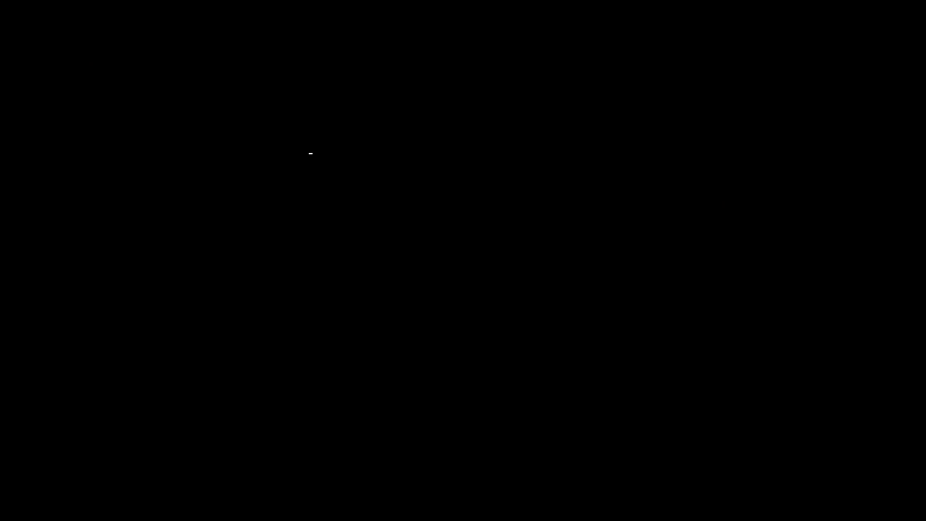
key("F8")
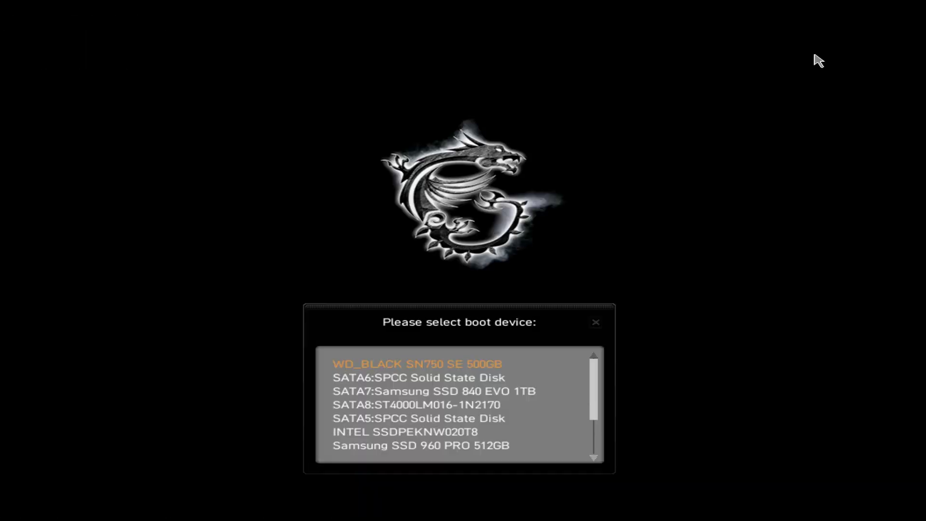
key("Down")
key("Down")
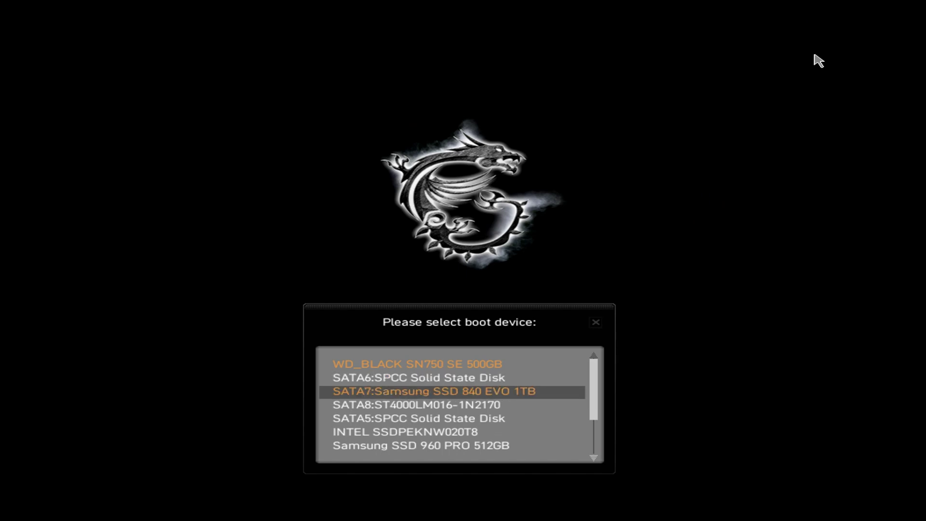
key("Return")
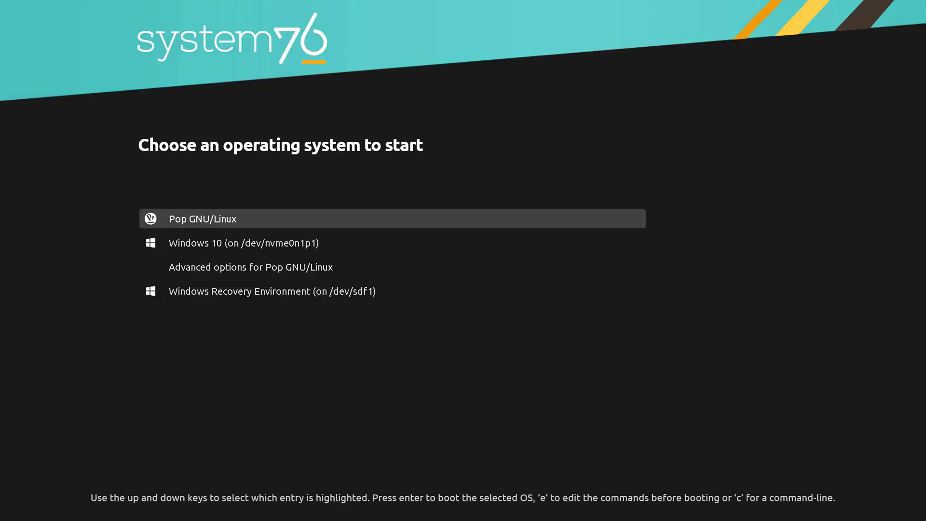
- Boot the Windows 10 entry, then start Windows 7 Professional x64 from Windows Boot Manager
key("Down")
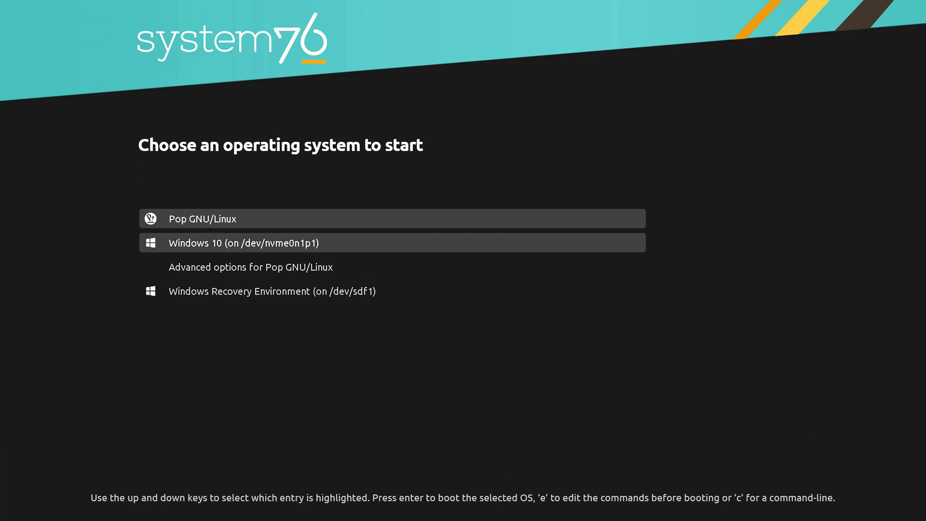
key("Return")
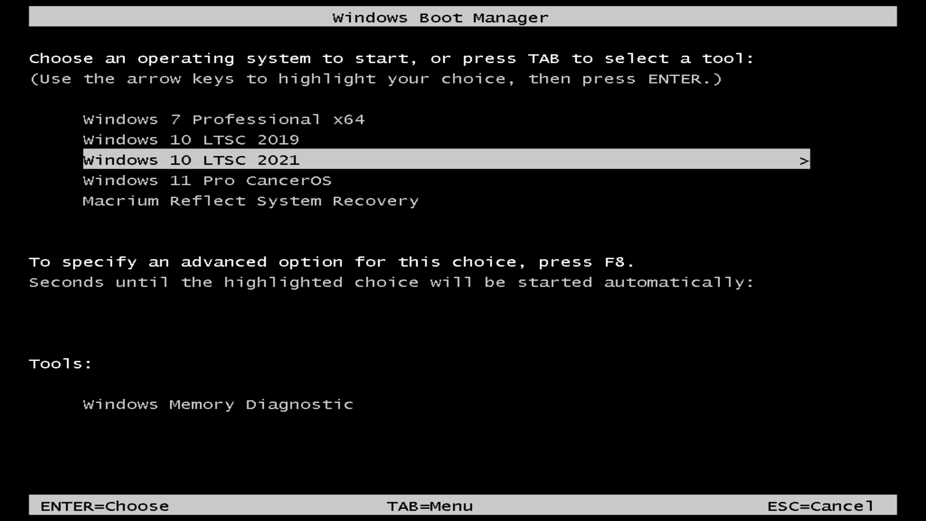
key("Up")
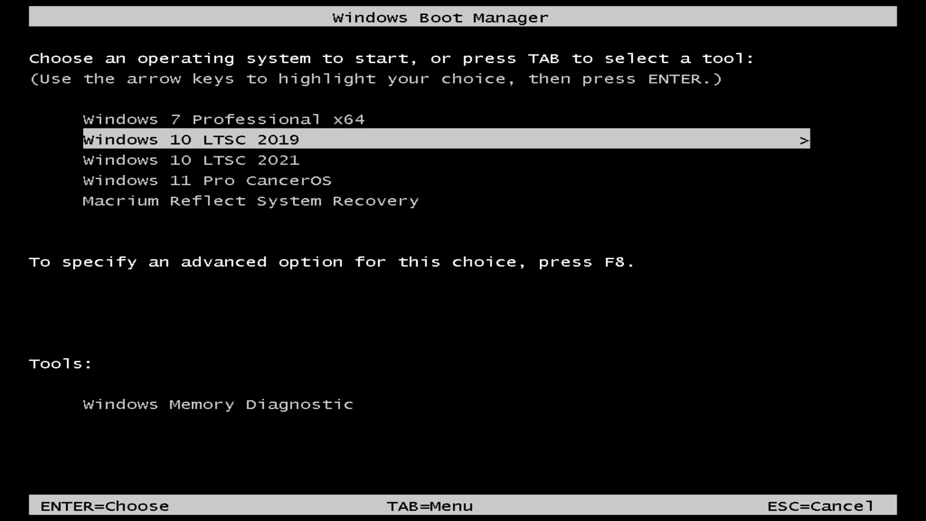
key("Up")
key("Return")
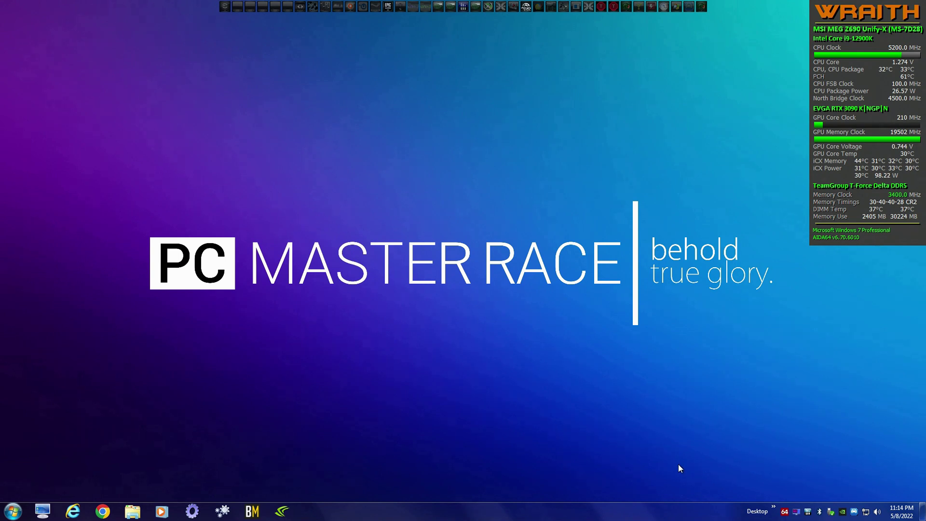
- Open AIDA64's Cache And Memory Benchmark from the tray icon and shift its window slightly left
right_click(784, 513)
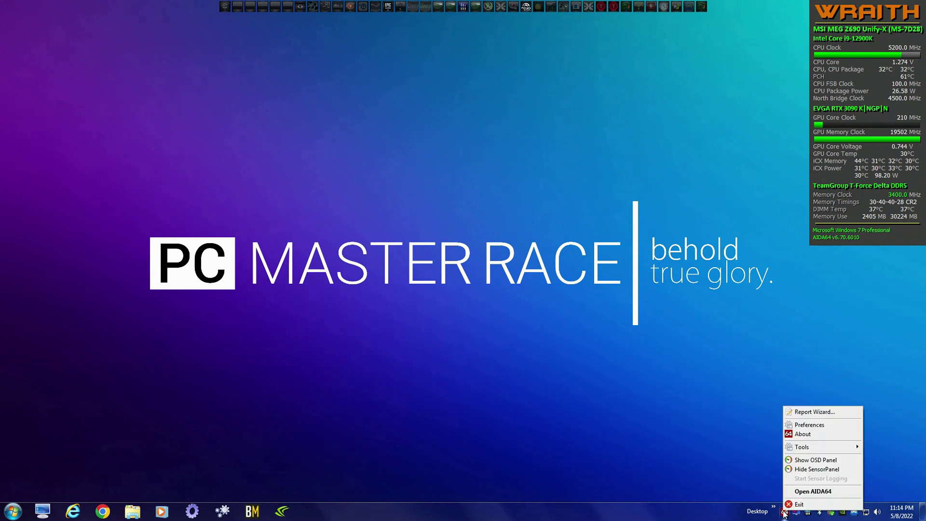
mouse_move(807, 448)
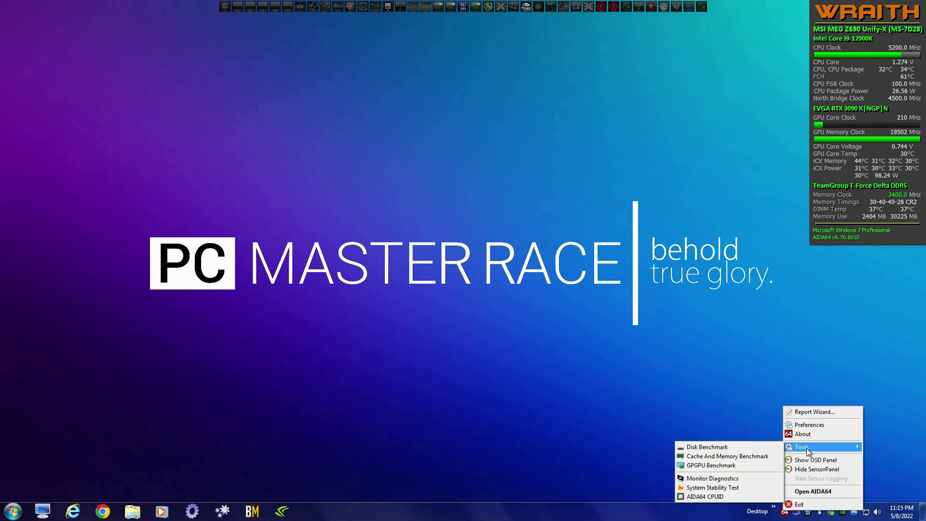
left_click(750, 457)
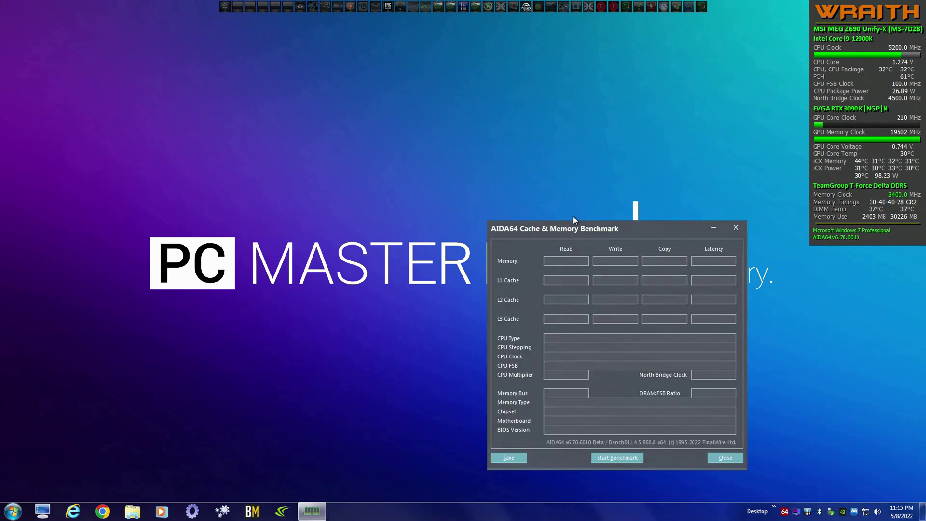
left_click_drag(588, 231, 561, 219)
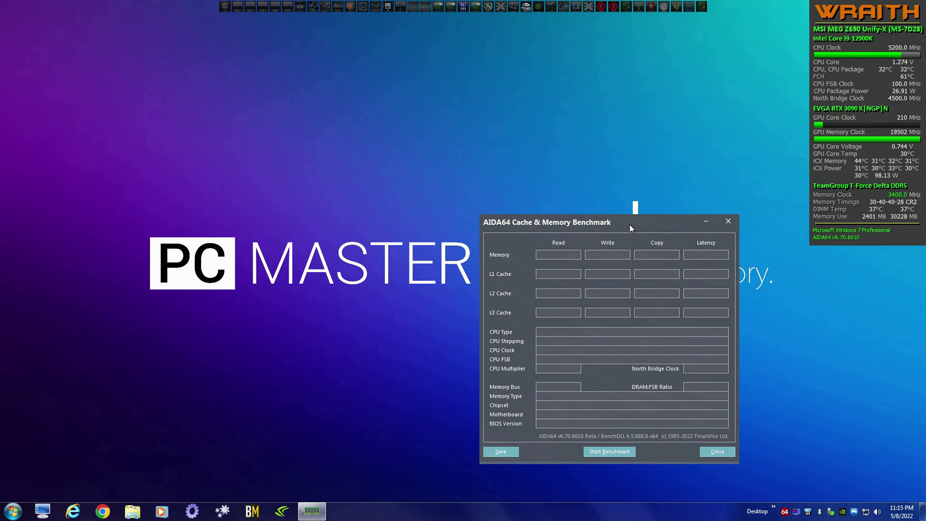
left_click_drag(637, 224, 634, 223)
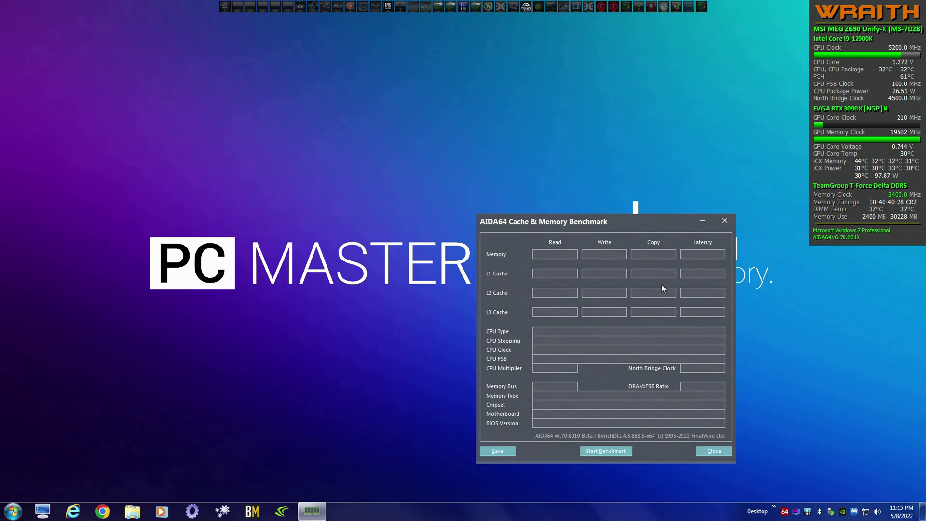
left_click_drag(652, 220, 643, 216)
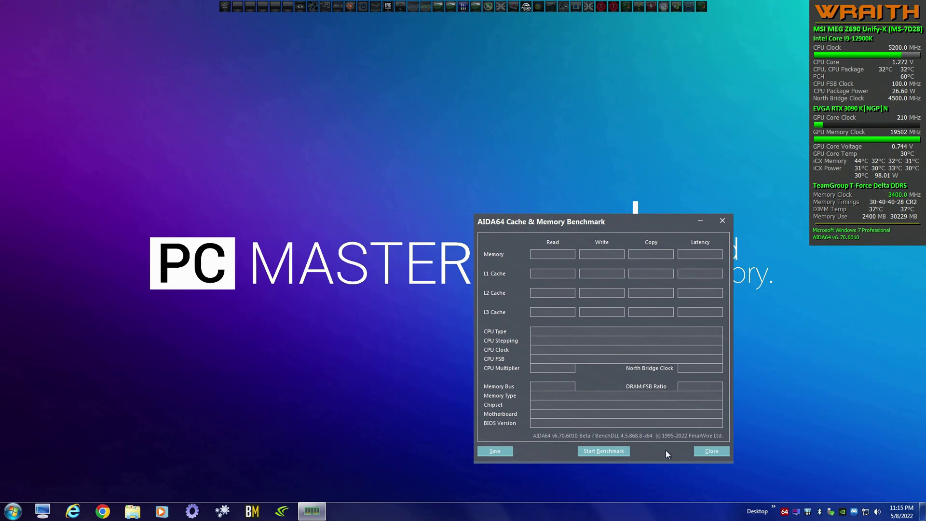
- Run the memory benchmark and re-run the latency and read tests, reaching 107.84 GB/s and 50.6 ns, then close it
left_click(607, 451)
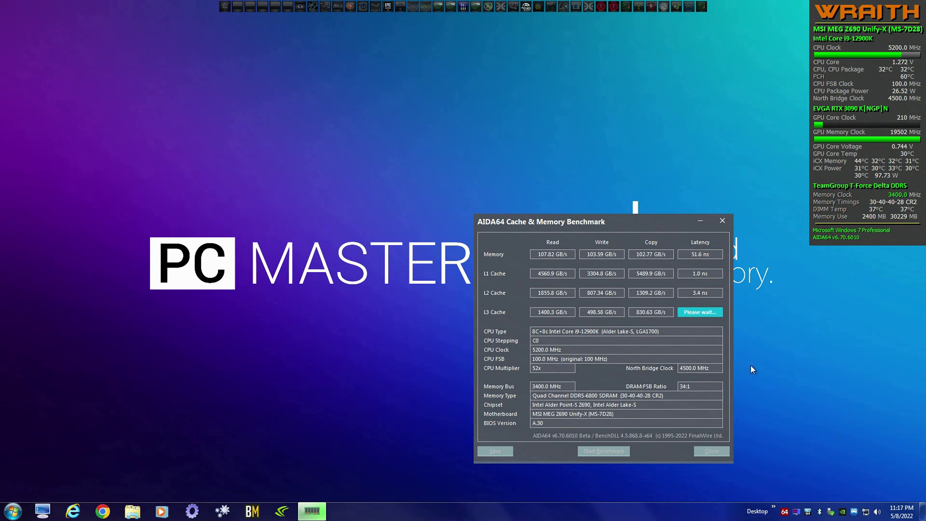
left_click(701, 254)
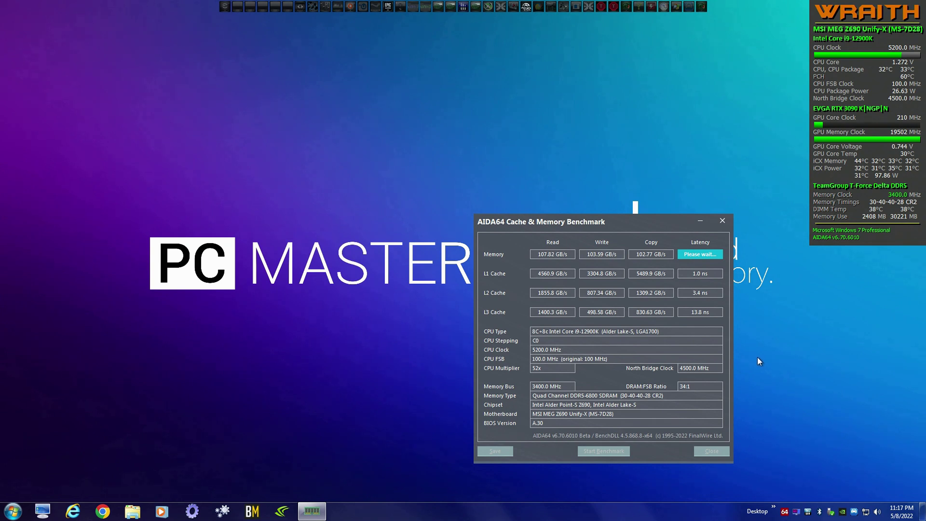
double_click(554, 253)
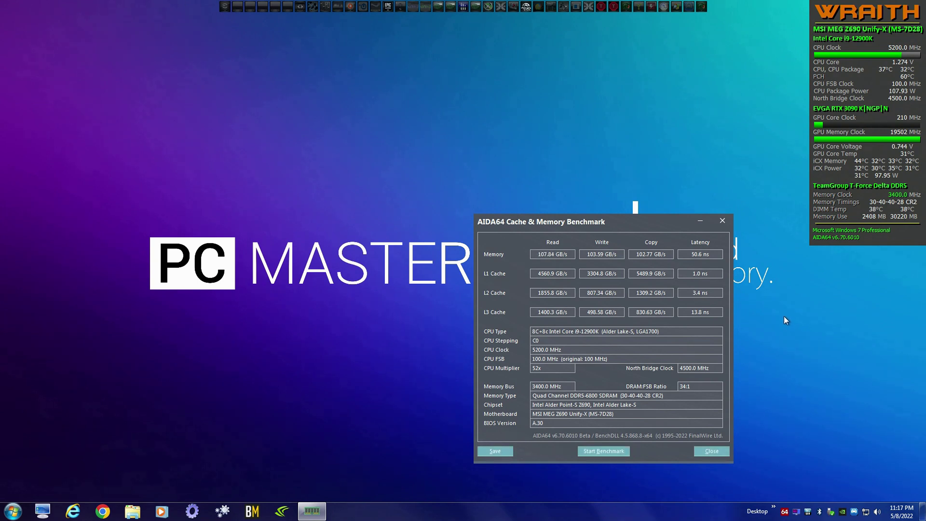
left_click(702, 453)
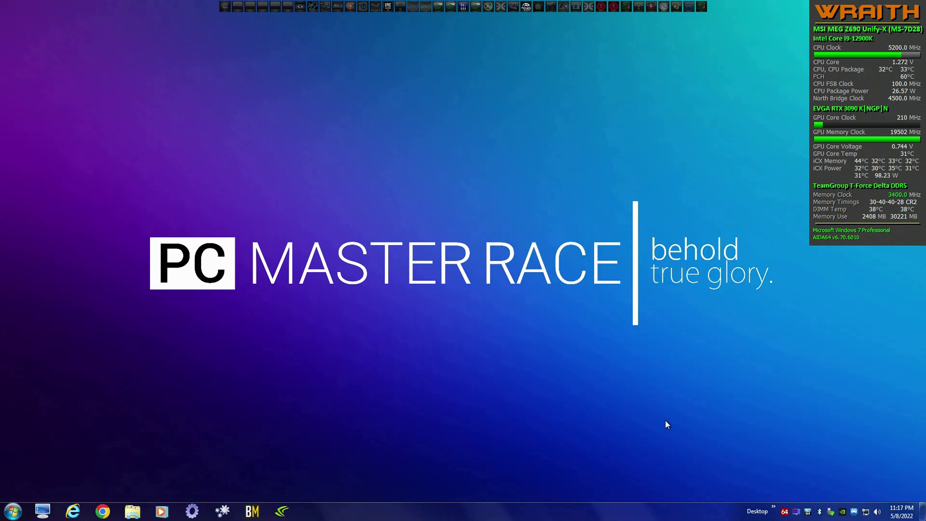
left_click(14, 515)
type("devm")
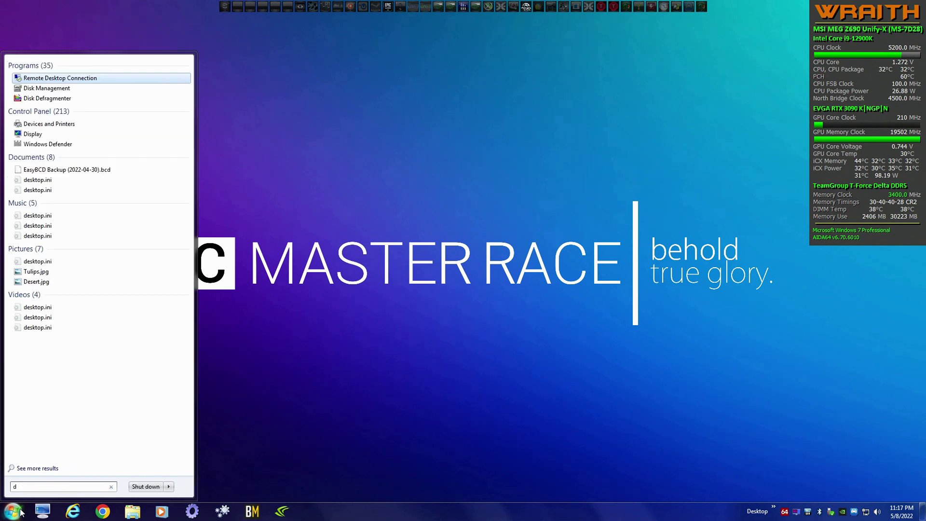
key("Return")
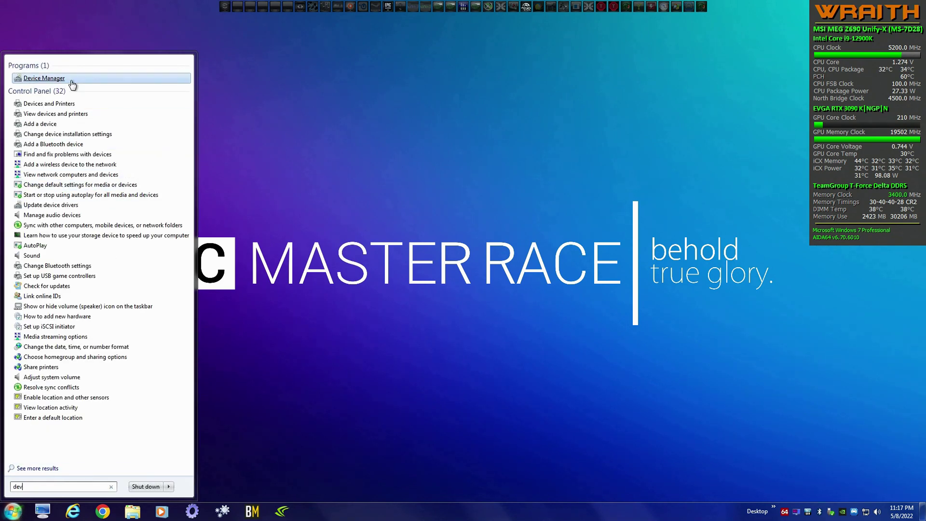
left_click(70, 78)
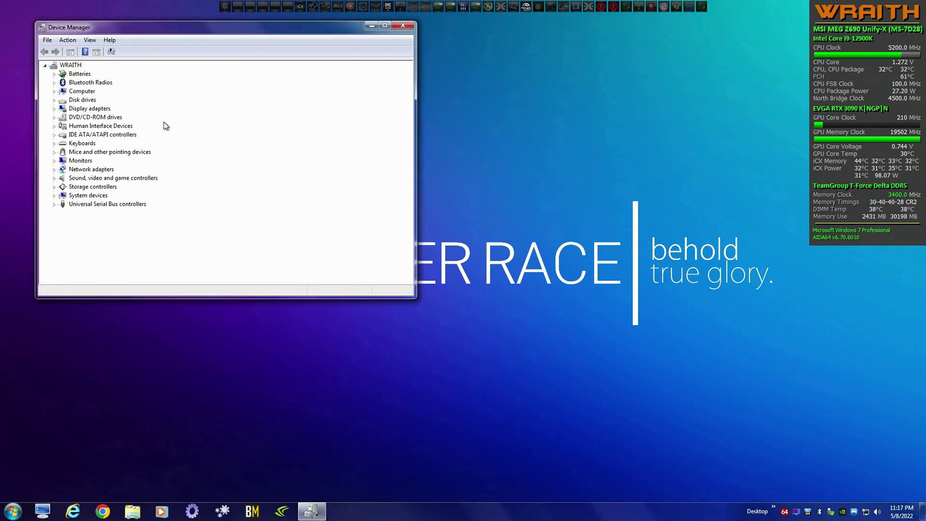
left_click(403, 26)
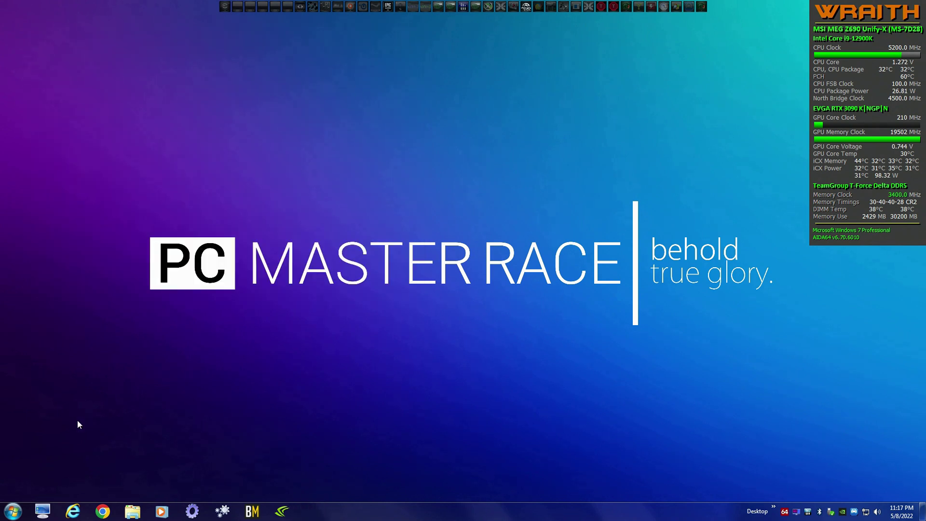
- Open Computer properties from the Start menu and view the 7.9 Windows Experience Index details
left_click(11, 515)
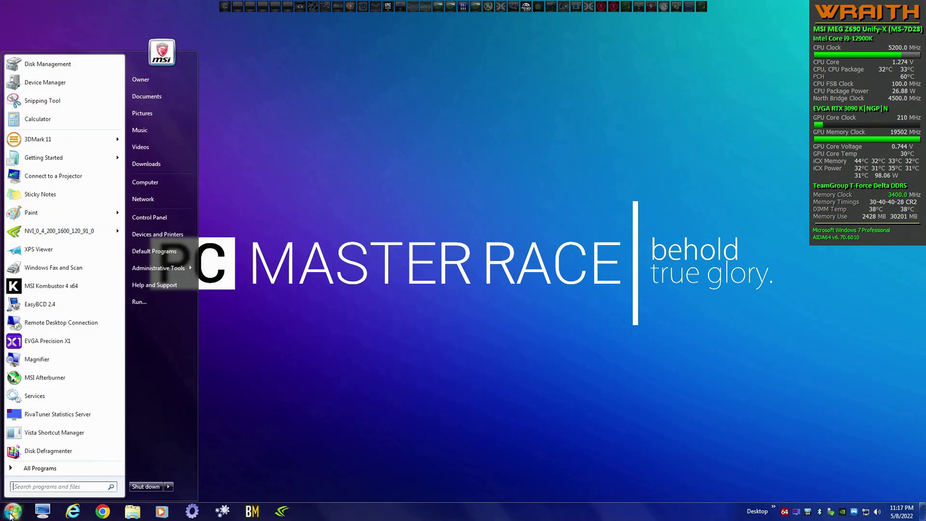
right_click(146, 222)
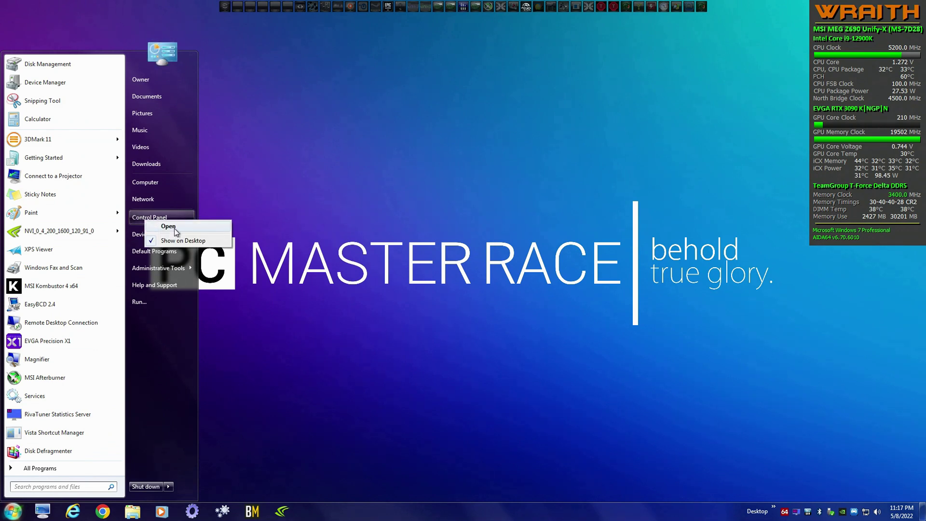
right_click(154, 183)
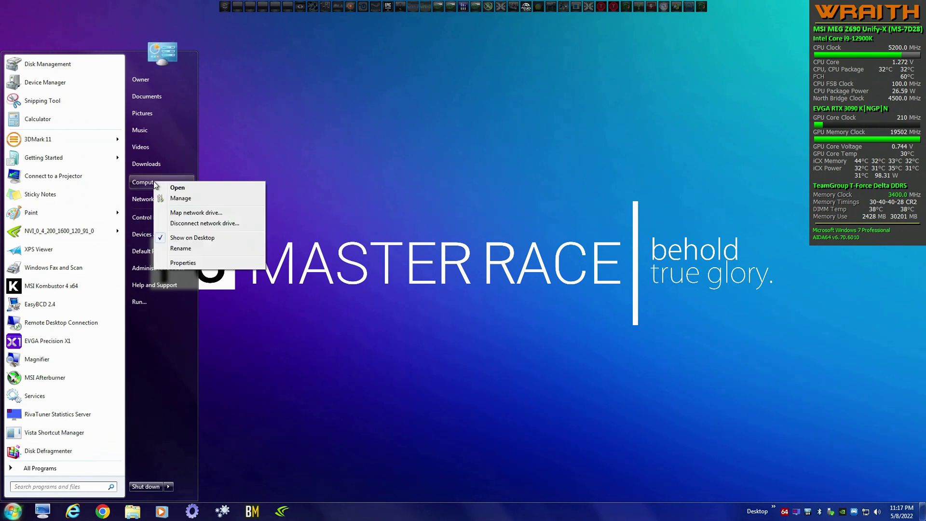
left_click(198, 263)
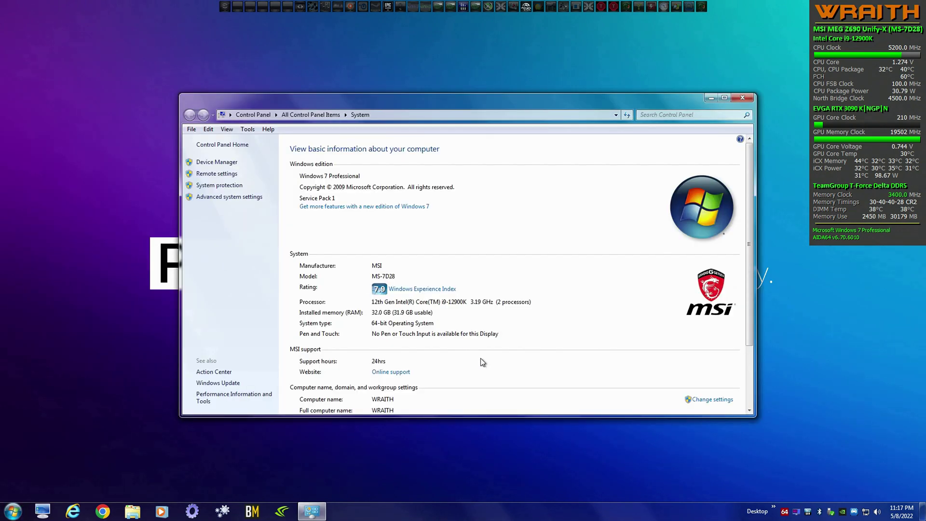
scroll(496, 367, "down", 3)
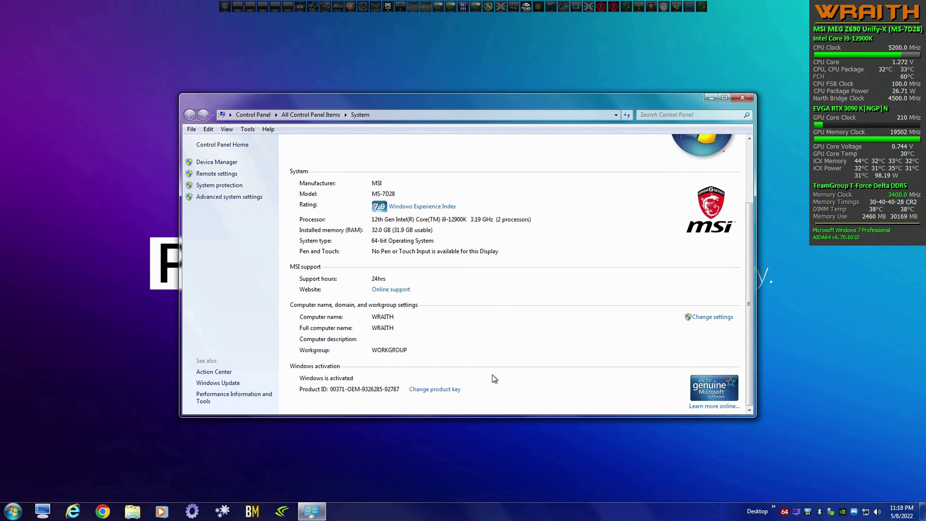
scroll(490, 372, "up", 3)
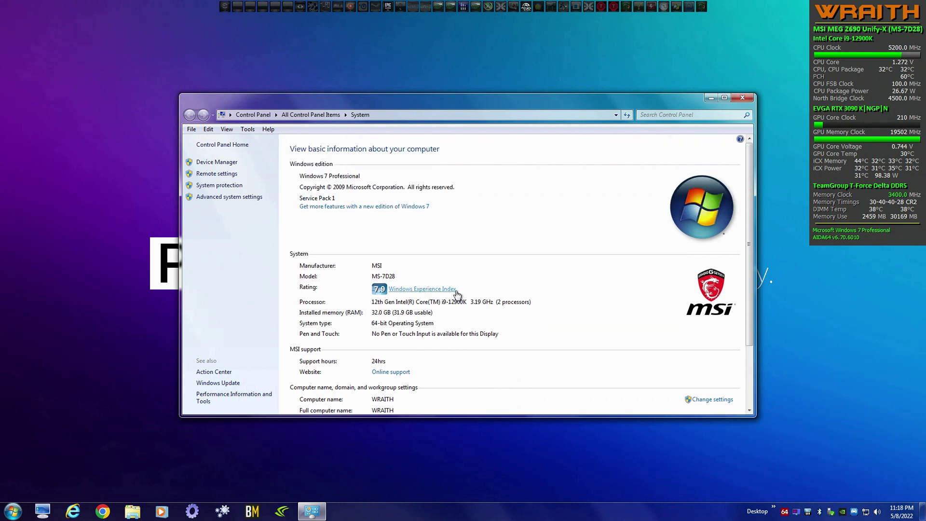
left_click(433, 290)
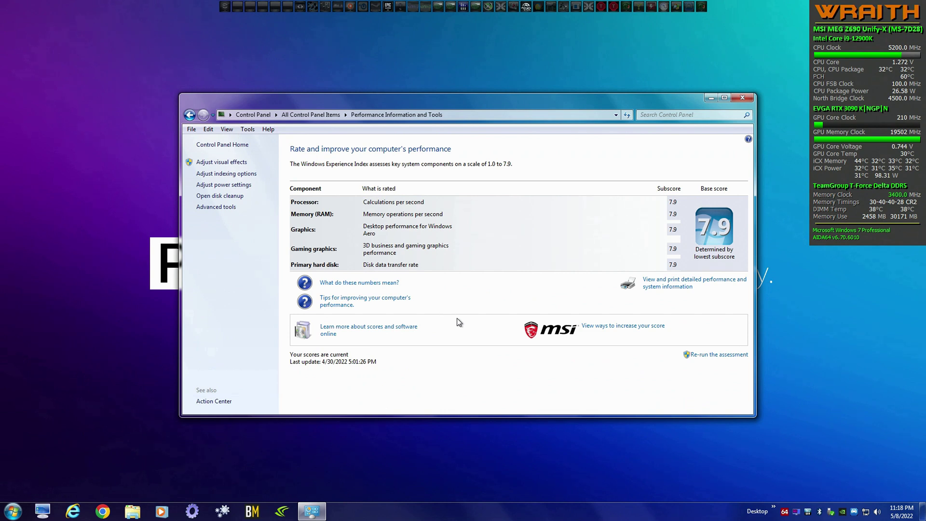